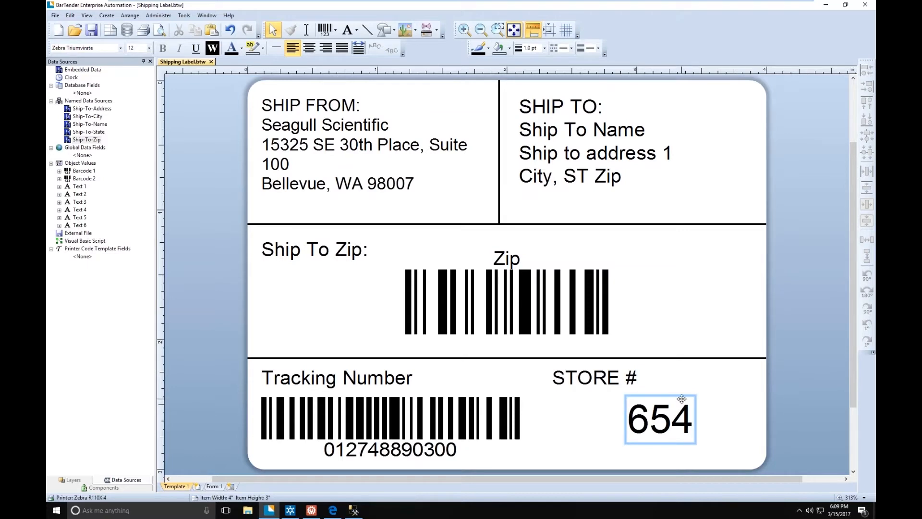
# - Name the embedded data source of the 654 store number text Store-Num
pyautogui.click(682, 399)
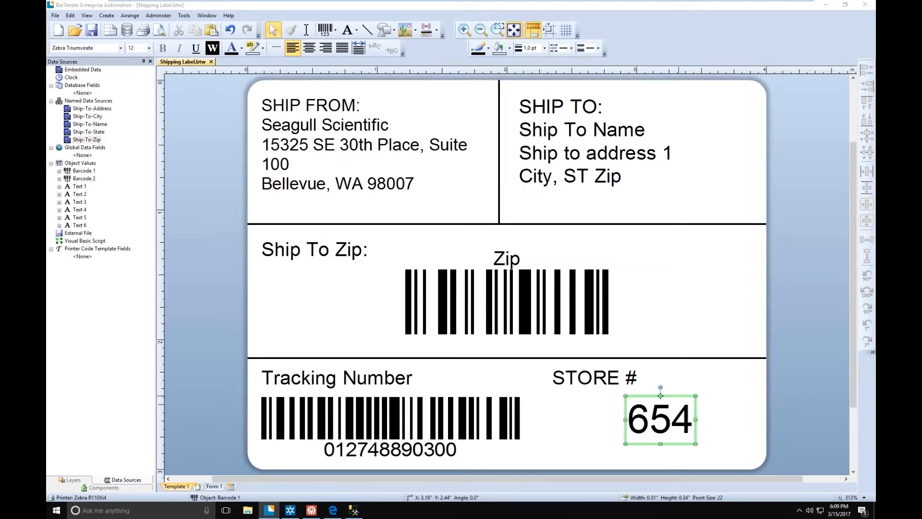
pyautogui.doubleClick(660, 395)
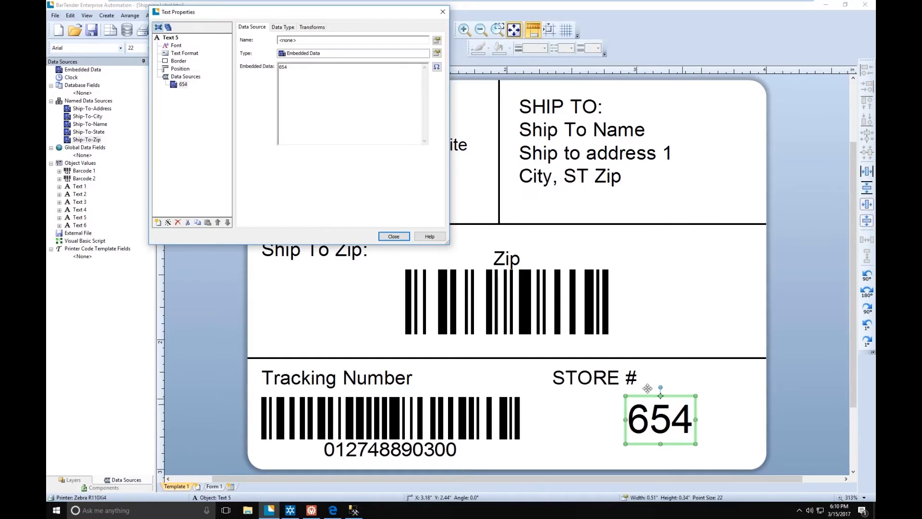
pyautogui.click(183, 85)
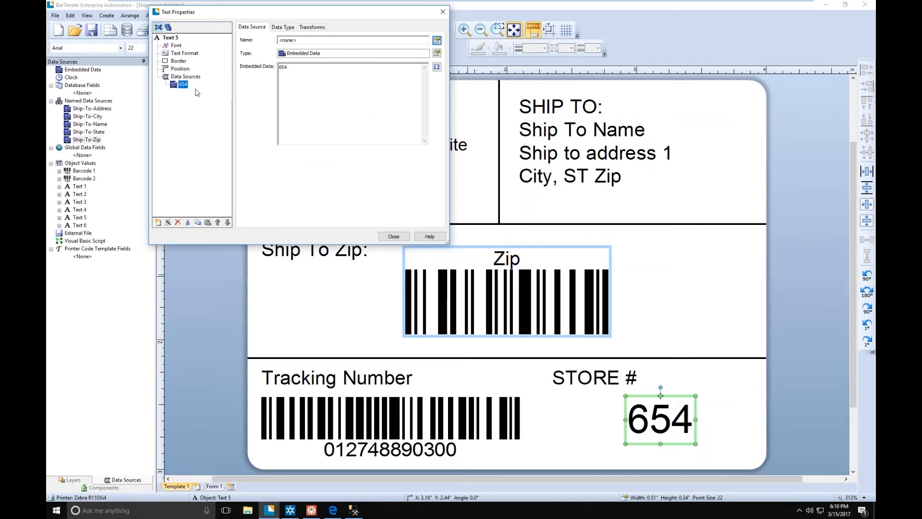
pyautogui.click(437, 41)
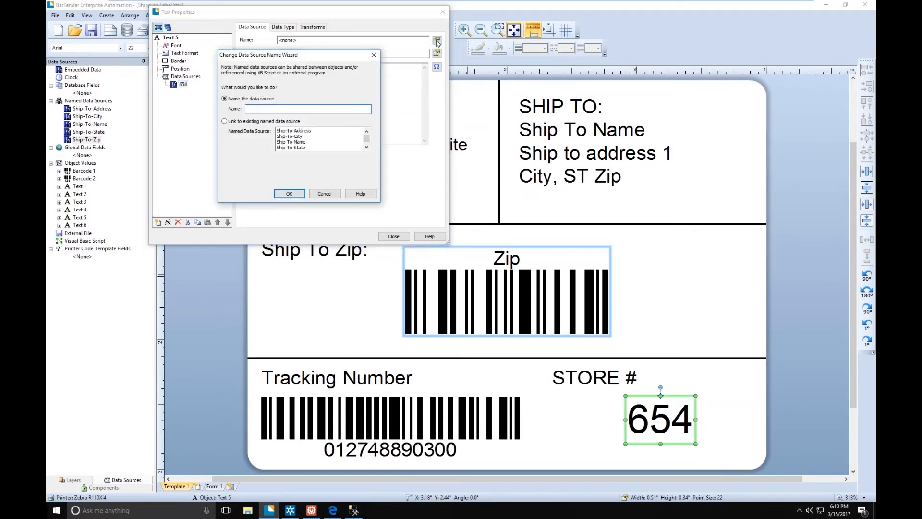
pyautogui.write('Store-Num')
pyautogui.click(284, 195)
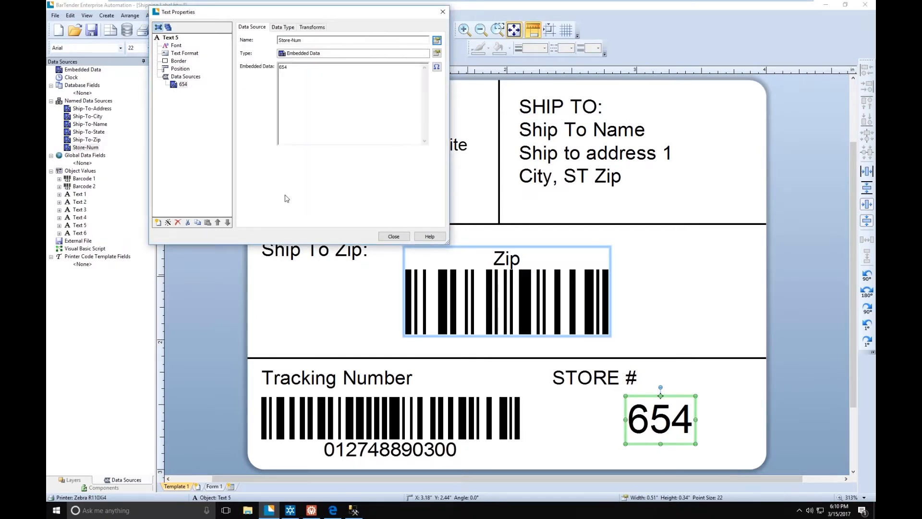
pyautogui.click(394, 237)
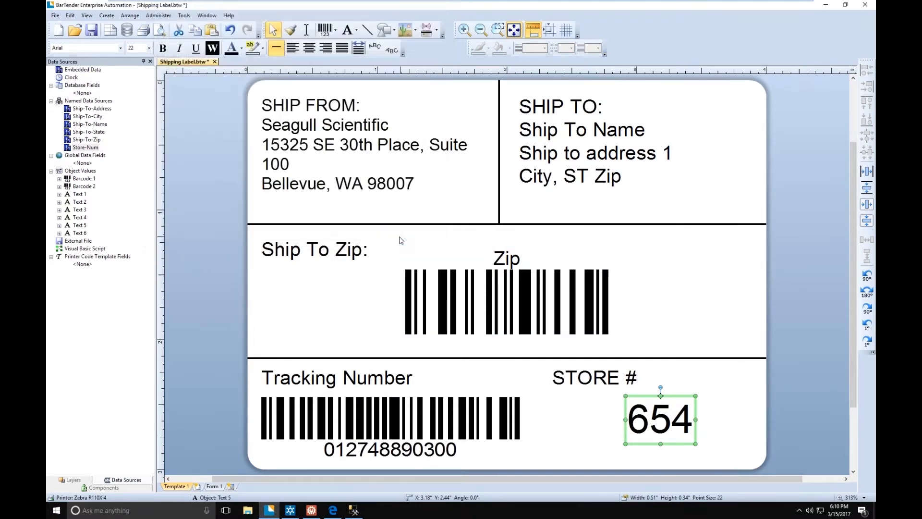
# - Save the shipping label document and minimize its window
pyautogui.click(94, 149)
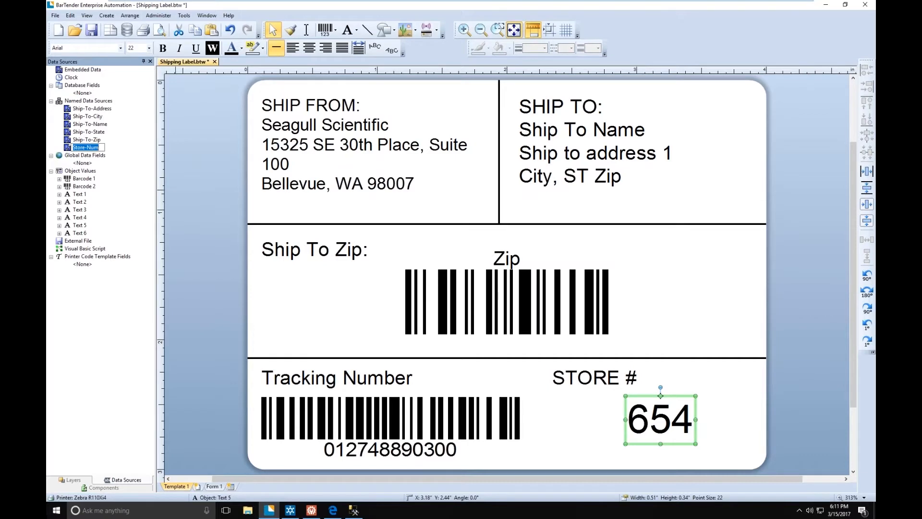
pyautogui.click(217, 162)
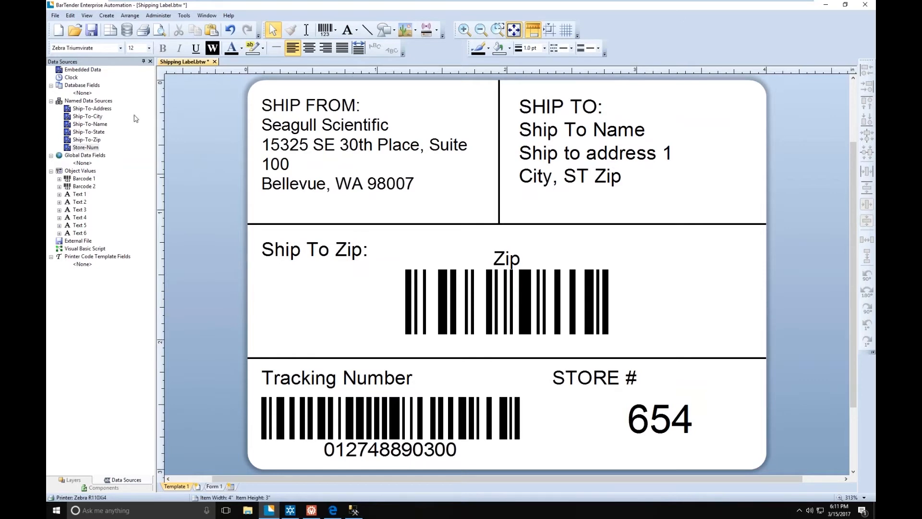
pyautogui.click(91, 30)
pyautogui.click(829, 5)
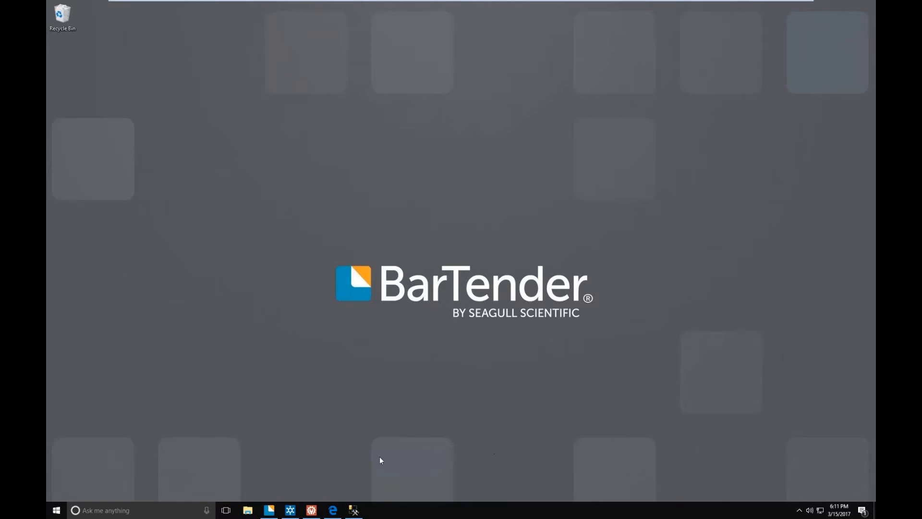
# - Switch to BarTender Integration Builder and create a new integration with the Database method, enlarging its window
pyautogui.click(297, 512)
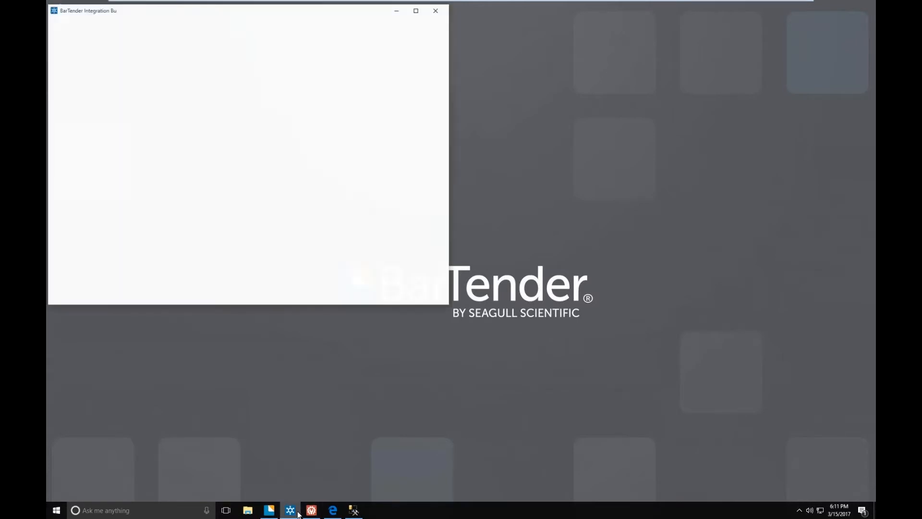
pyautogui.moveTo(292, 15); pyautogui.dragTo(446, 97)
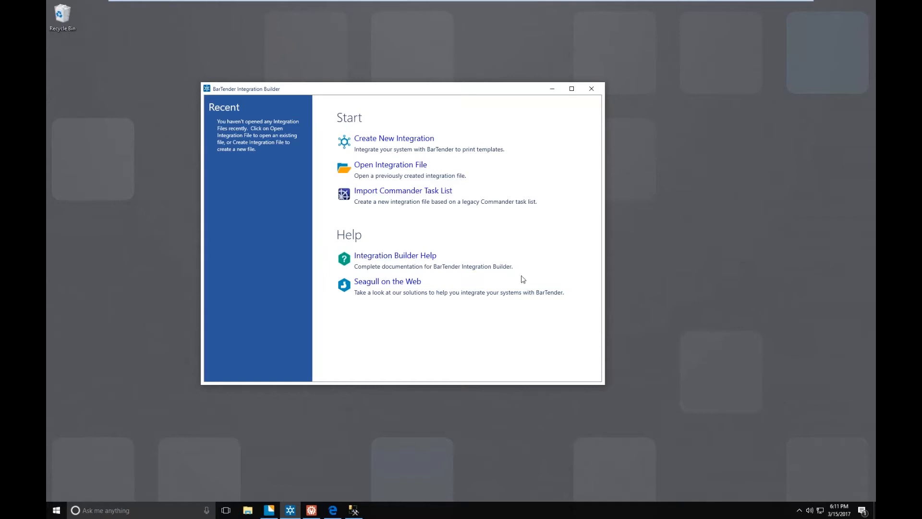
pyautogui.click(394, 139)
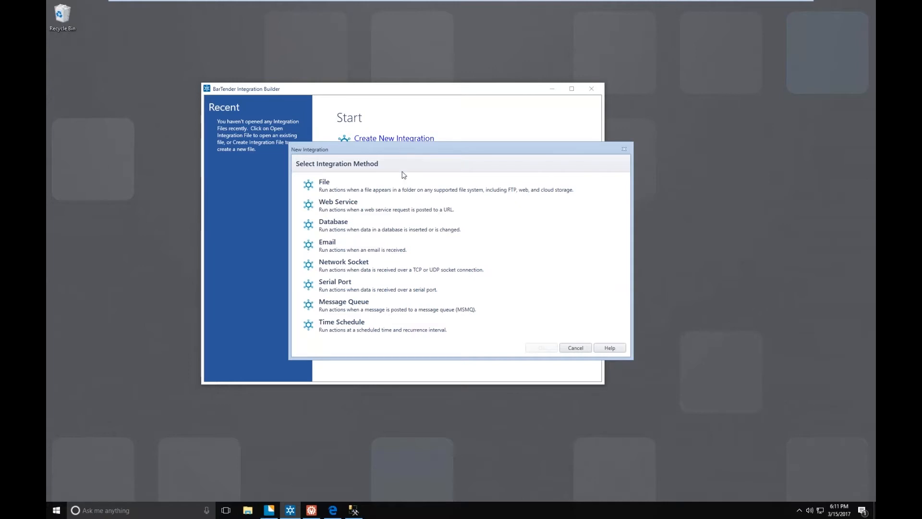
pyautogui.click(404, 228)
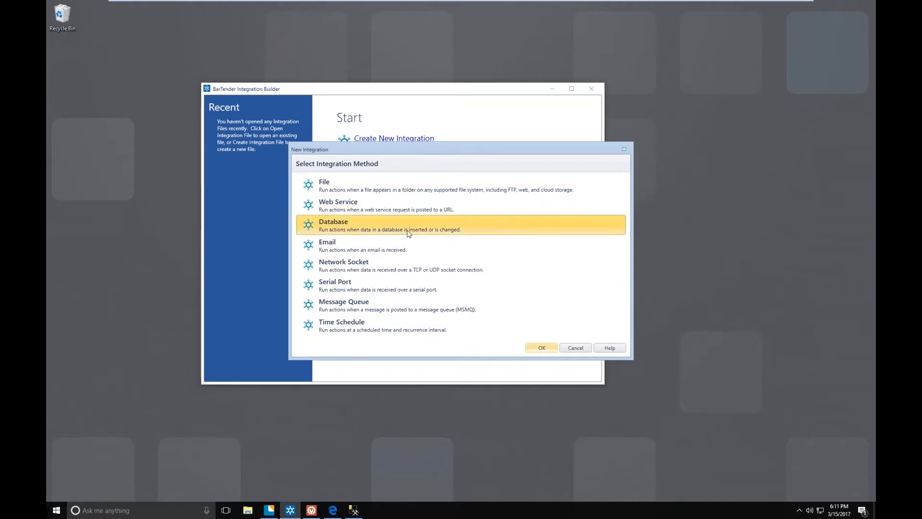
pyautogui.click(534, 351)
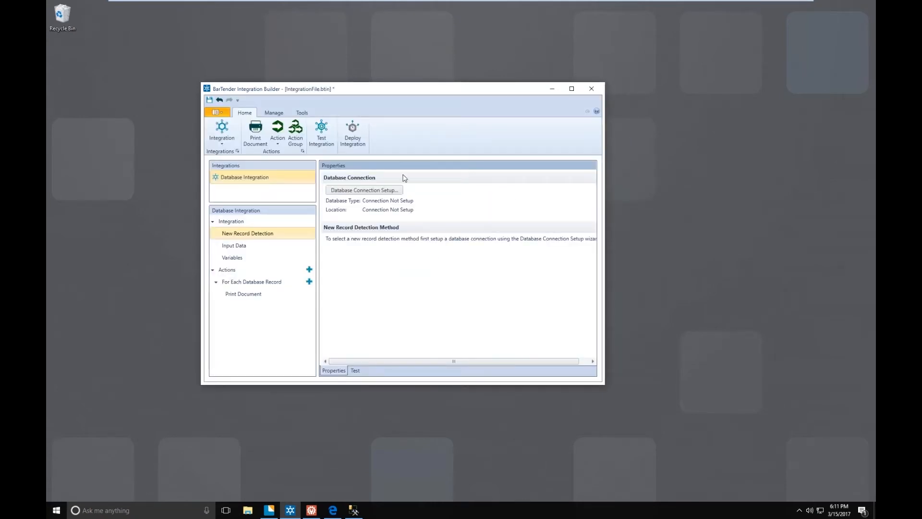
pyautogui.moveTo(331, 90); pyautogui.dragTo(252, 31)
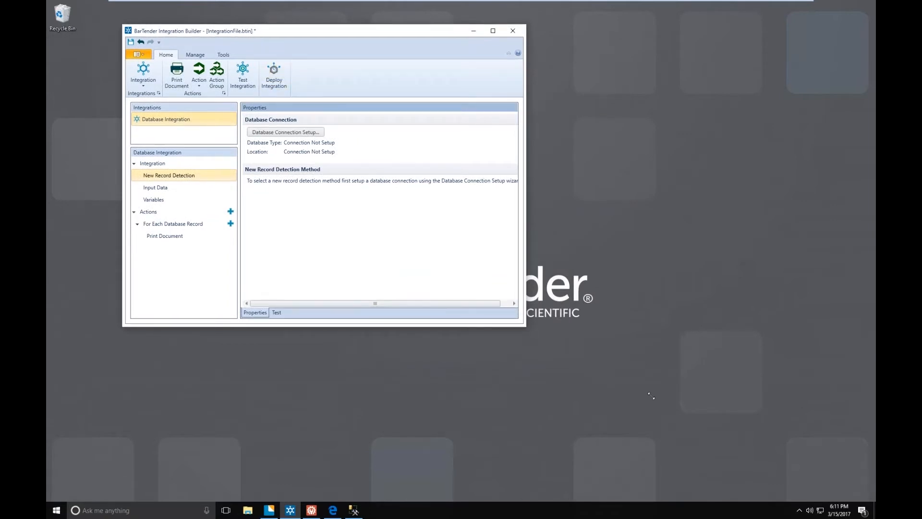
pyautogui.moveTo(651, 395); pyautogui.dragTo(685, 418)
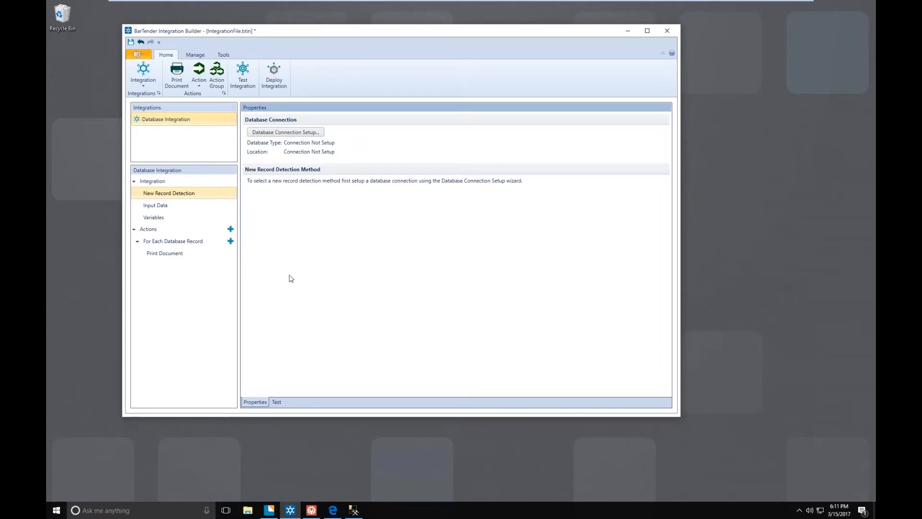
# - Start the database connection setup for new record detection with Microsoft SQL Server as the database type
pyautogui.click(182, 194)
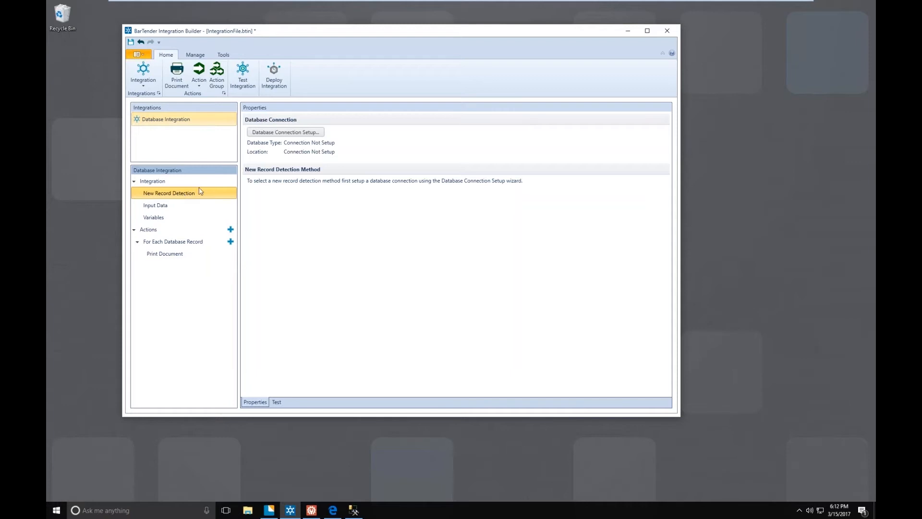
pyautogui.click(306, 133)
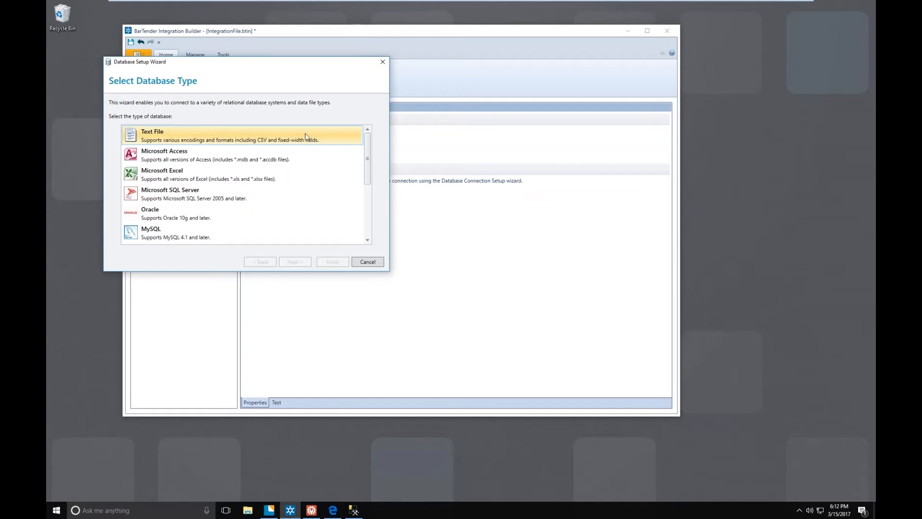
pyautogui.click(286, 198)
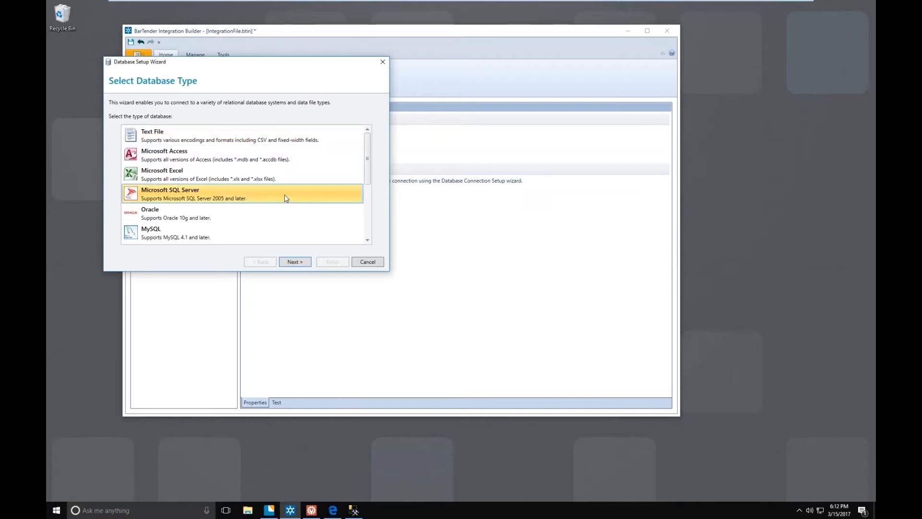
pyautogui.click(293, 261)
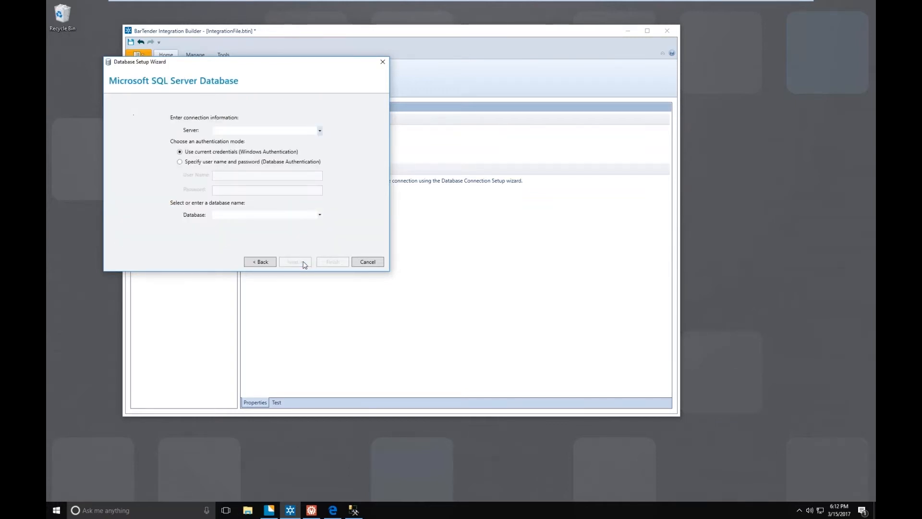
# - Connect to the Label_DataDB database on server DESKTOP-9FQIU96\BARTENDER with Windows Authentication and the wizard-built SQL statement
pyautogui.click(320, 131)
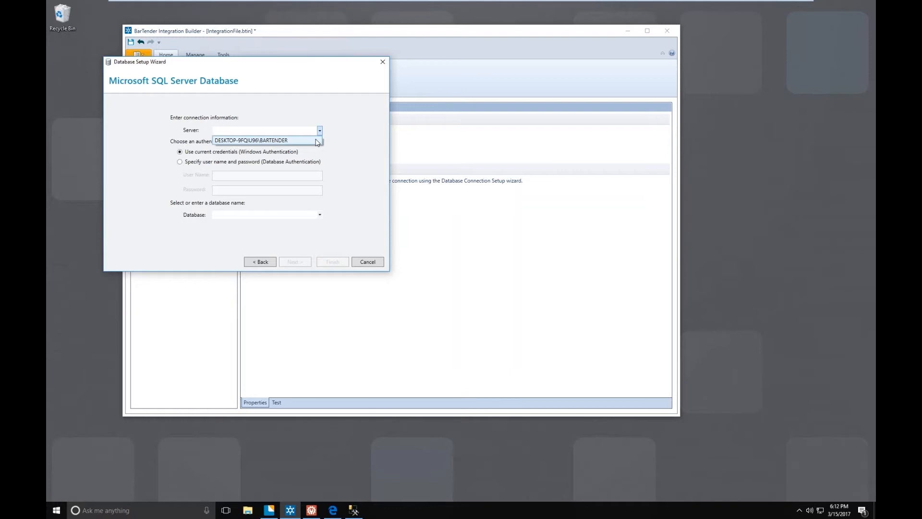
pyautogui.click(317, 140)
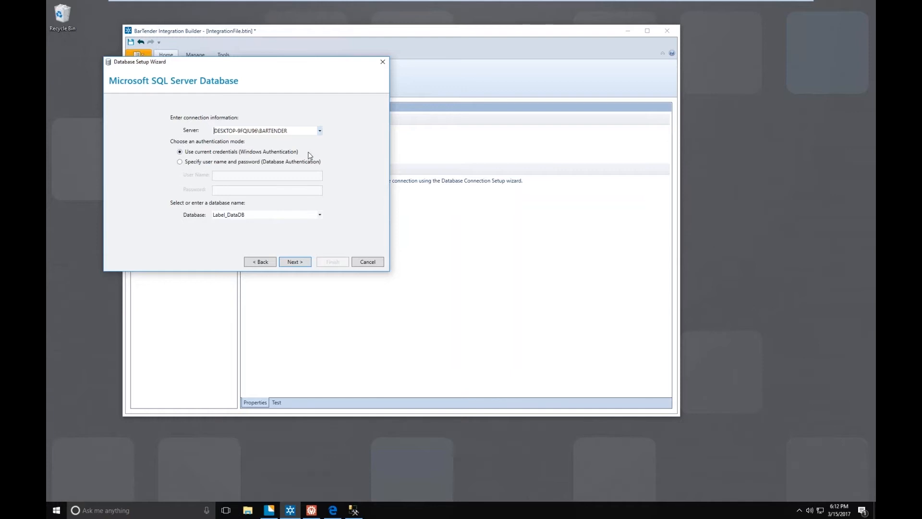
pyautogui.click(320, 217)
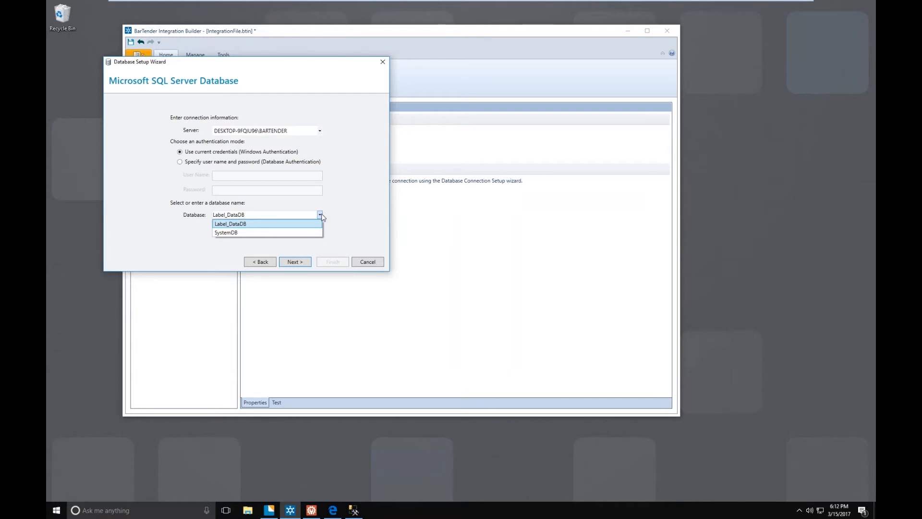
pyautogui.click(306, 224)
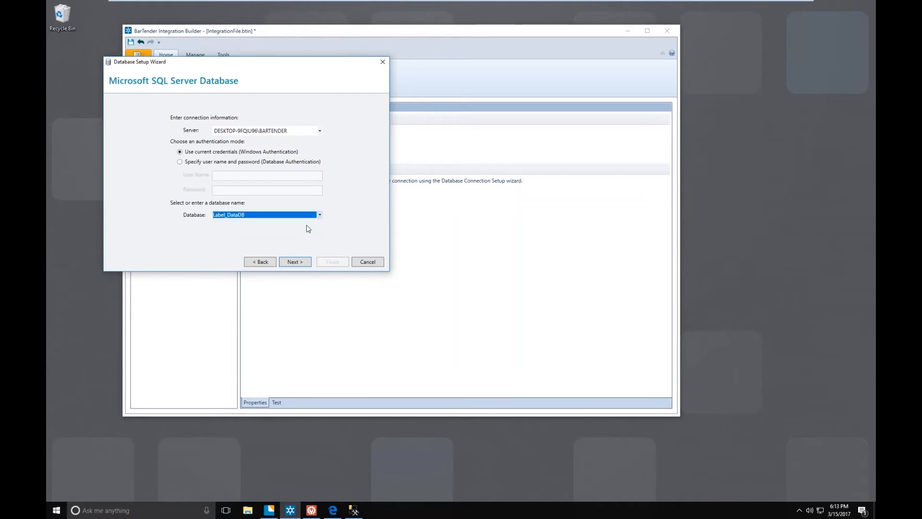
pyautogui.click(299, 263)
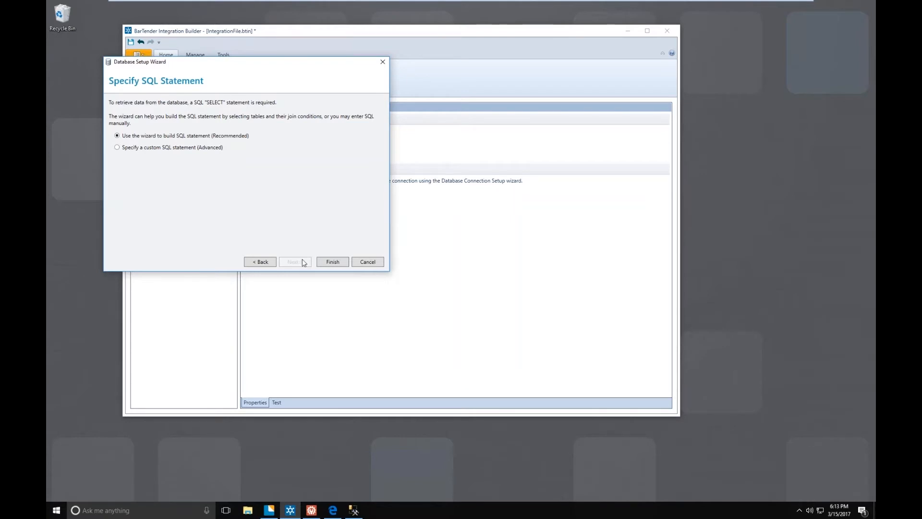
pyautogui.click(326, 262)
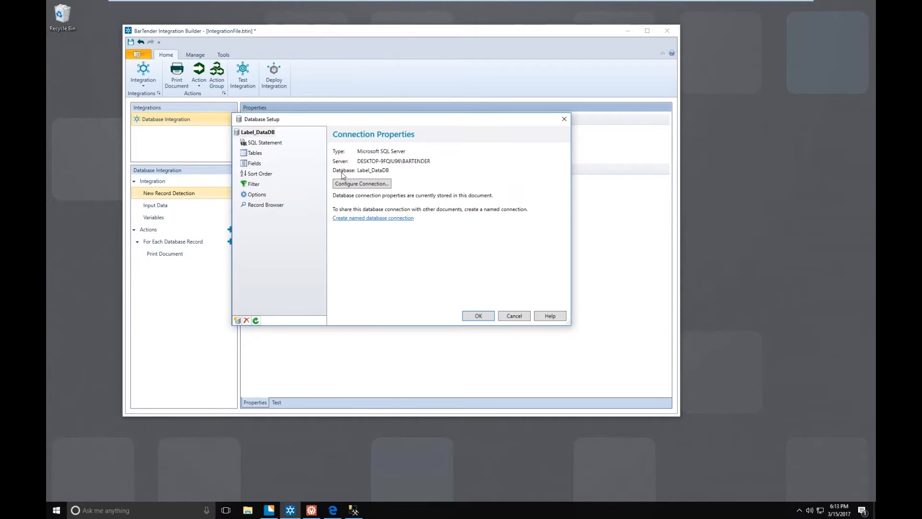
# - Preview the Label_DataDB records and accept the database setup
pyautogui.click(266, 205)
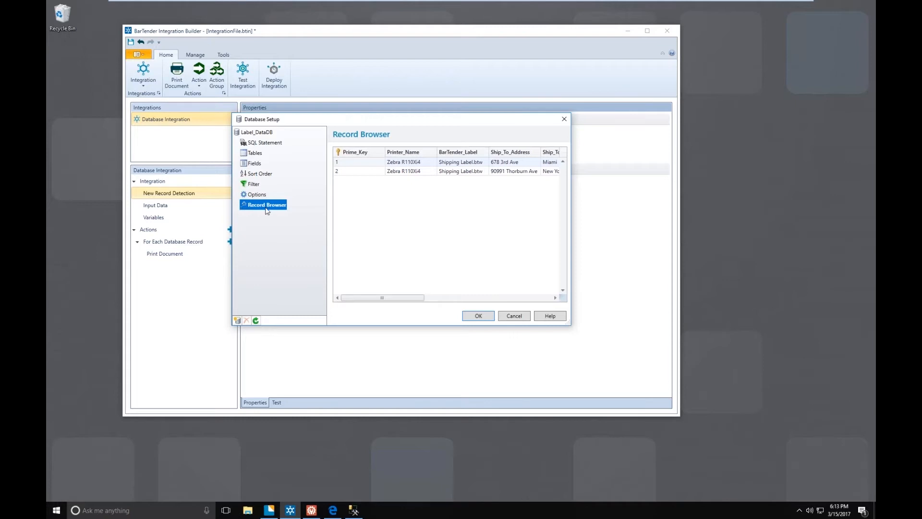
pyautogui.moveTo(379, 301); pyautogui.dragTo(357, 301)
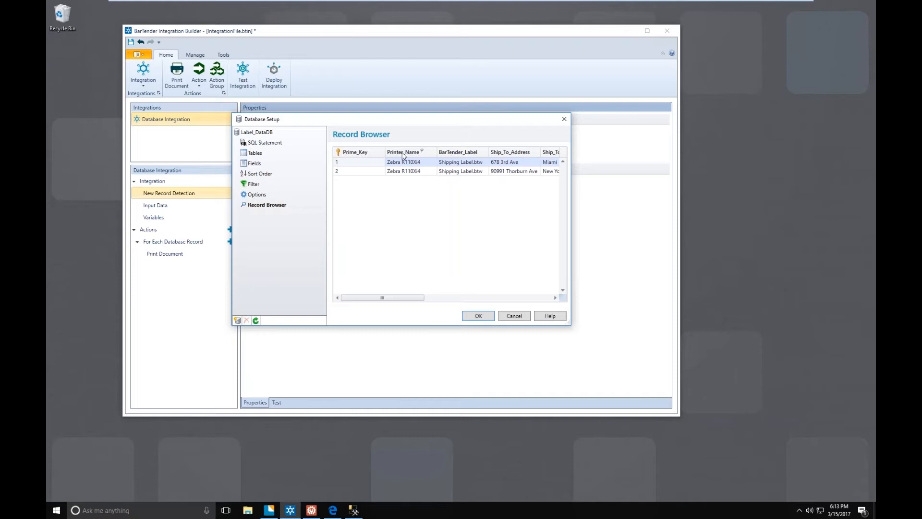
pyautogui.click(475, 316)
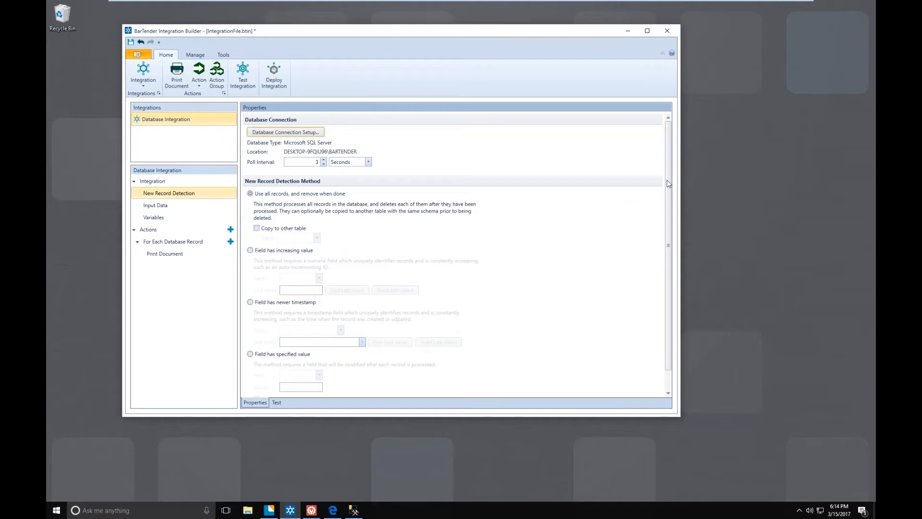
# - Set new record detection to an increasing value in the SN field and reset the last value to 0
pyautogui.moveTo(669, 204); pyautogui.dragTo(669, 233)
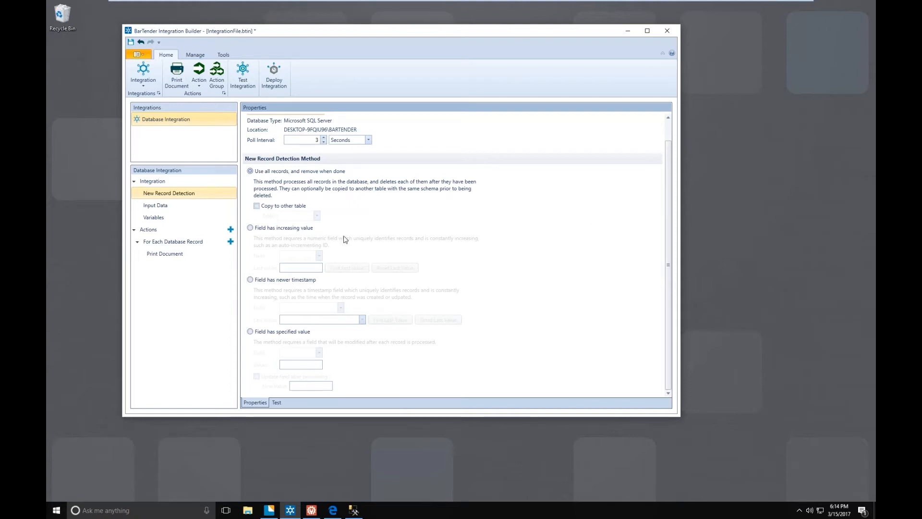
pyautogui.click(250, 228)
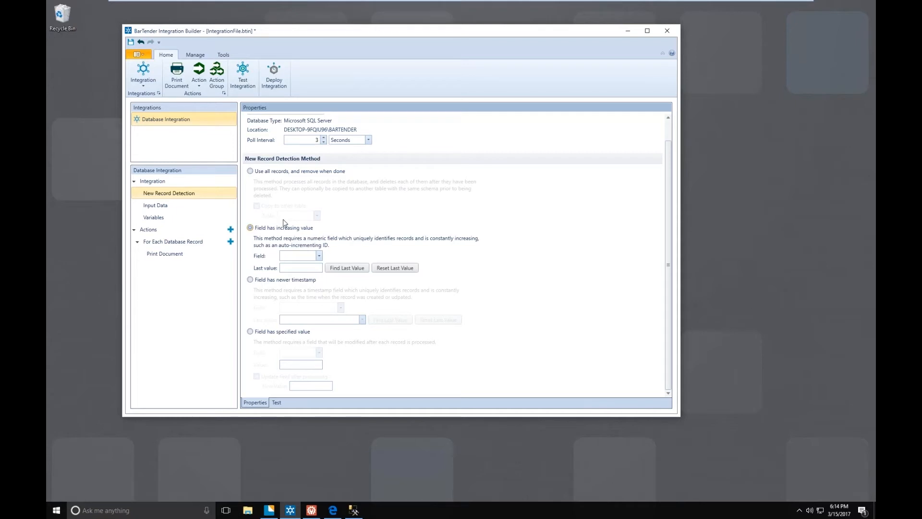
pyautogui.click(320, 257)
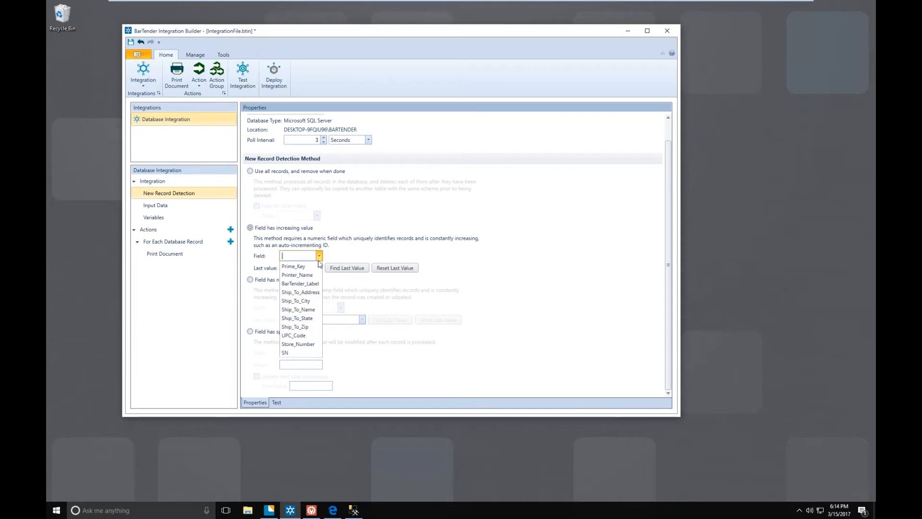
pyautogui.click(308, 352)
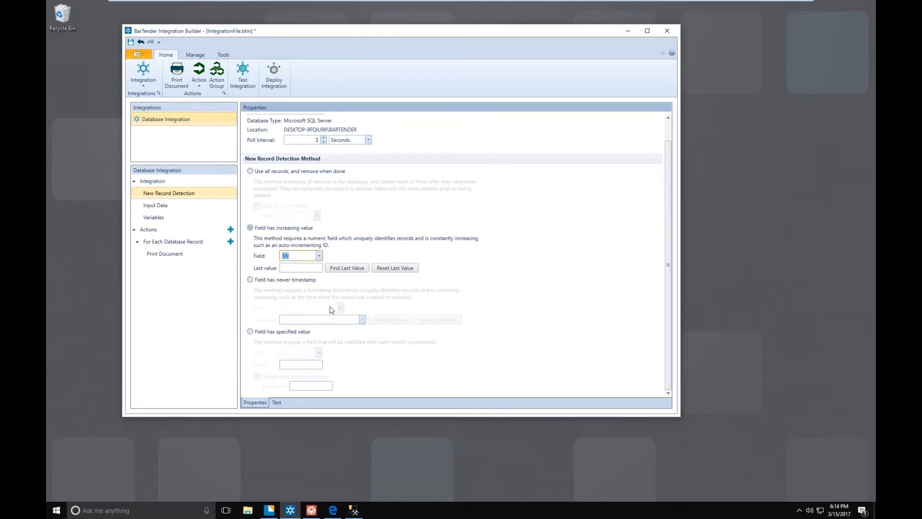
pyautogui.click(346, 268)
pyautogui.click(384, 268)
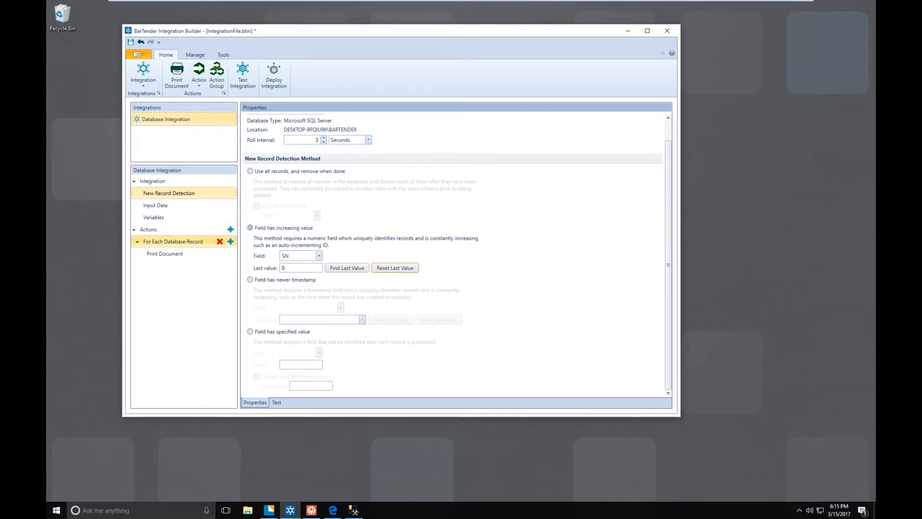
# - Set the Print Document action's document to Shipping Label.btw from the C:\BarTender\BarTender Files folder
pyautogui.click(173, 241)
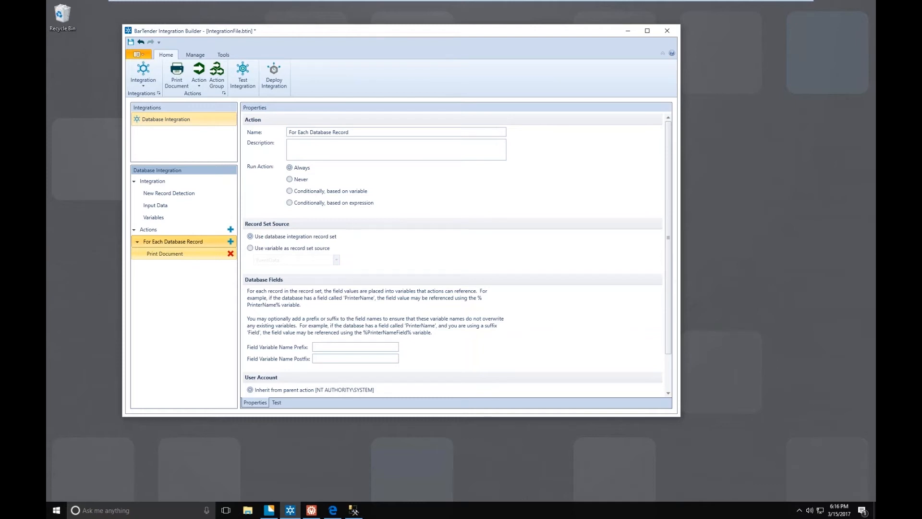
pyautogui.click(165, 254)
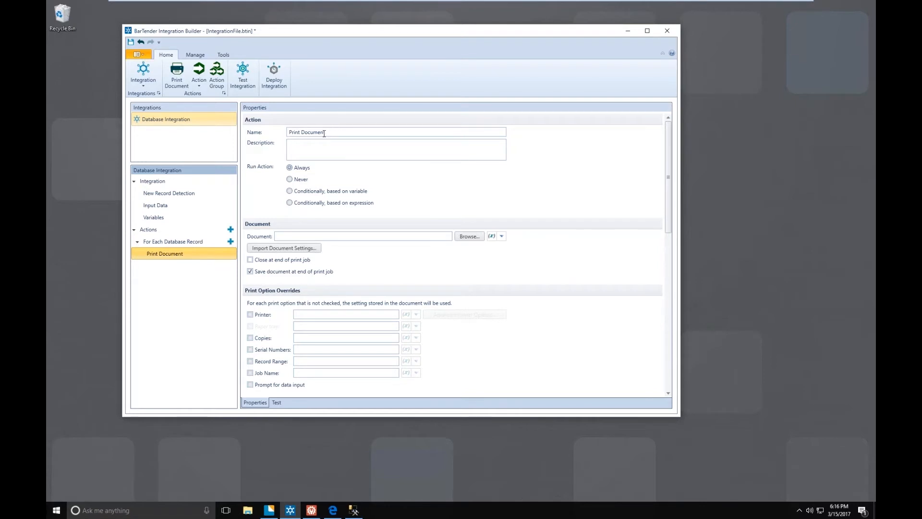
pyautogui.moveTo(324, 134); pyautogui.dragTo(287, 132)
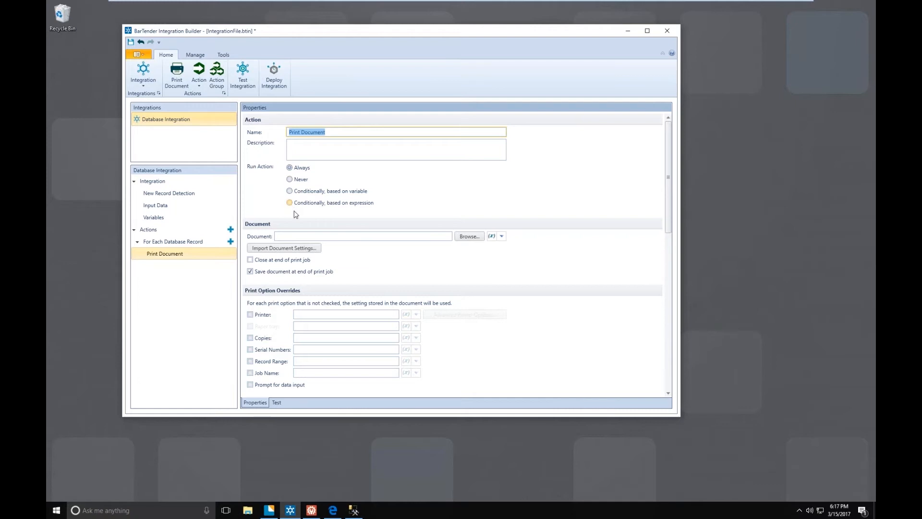
pyautogui.click(319, 237)
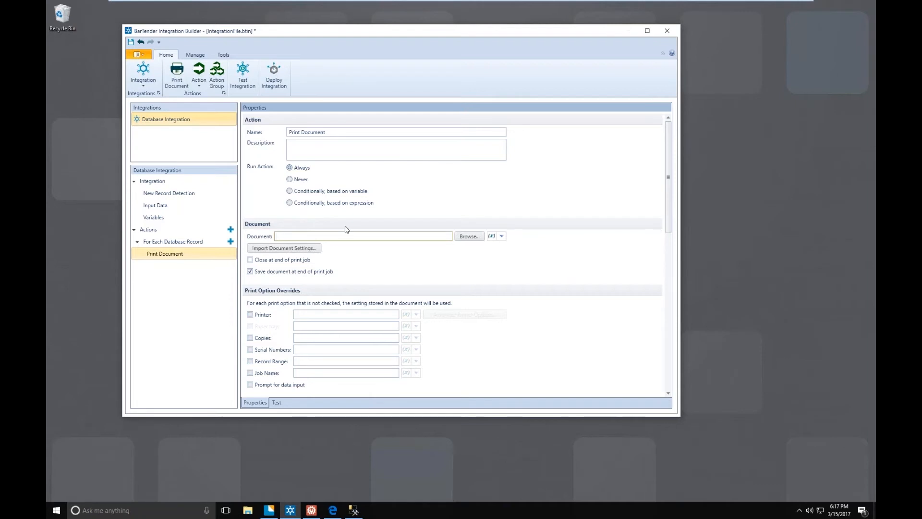
pyautogui.click(466, 239)
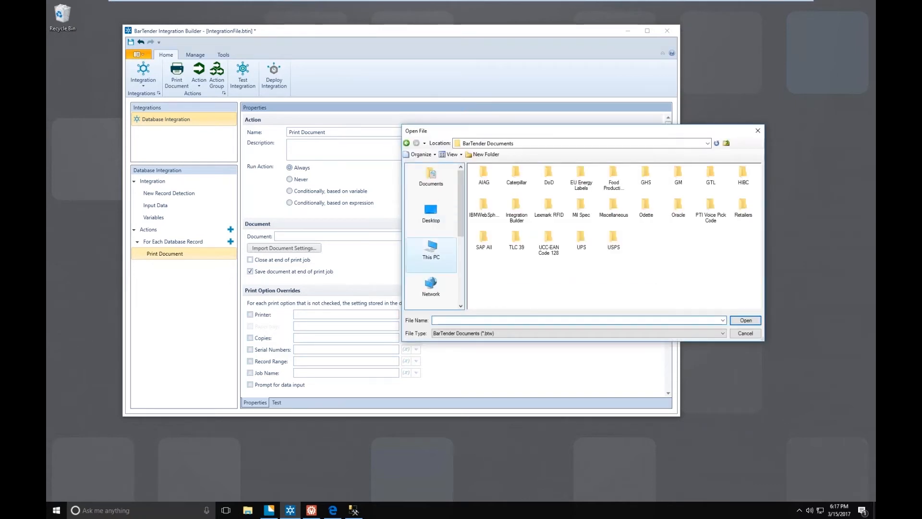
pyautogui.click(431, 250)
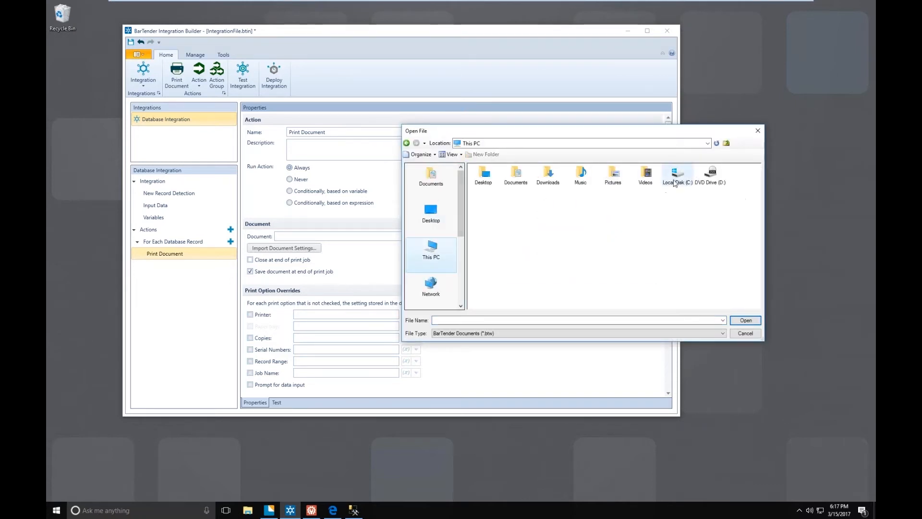
pyautogui.doubleClick(675, 178)
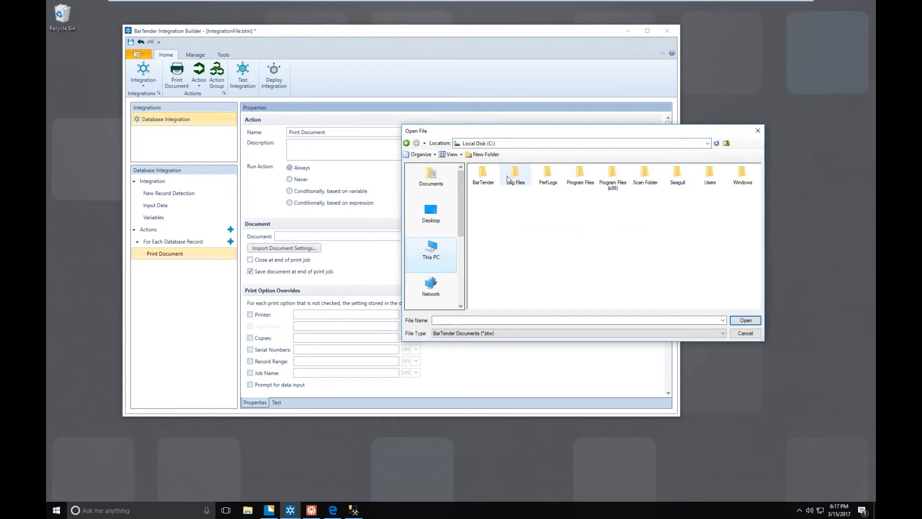
pyautogui.doubleClick(483, 175)
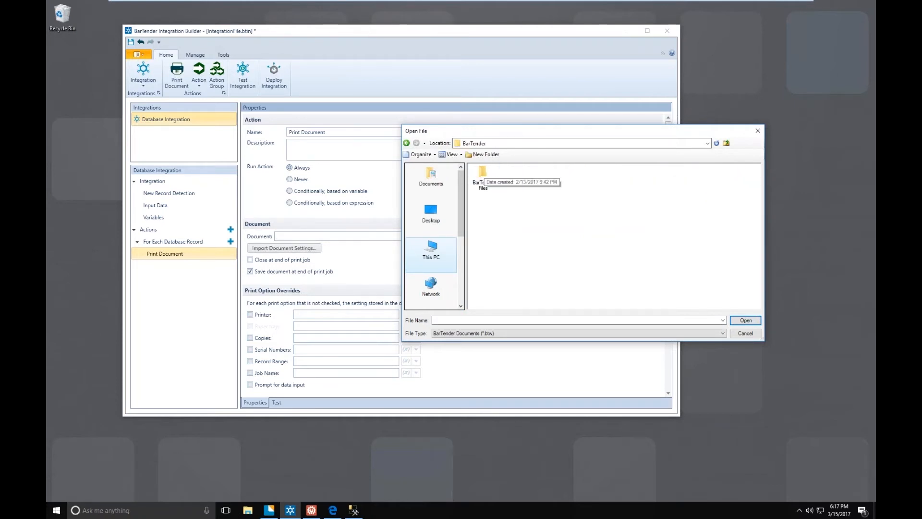
pyautogui.doubleClick(482, 174)
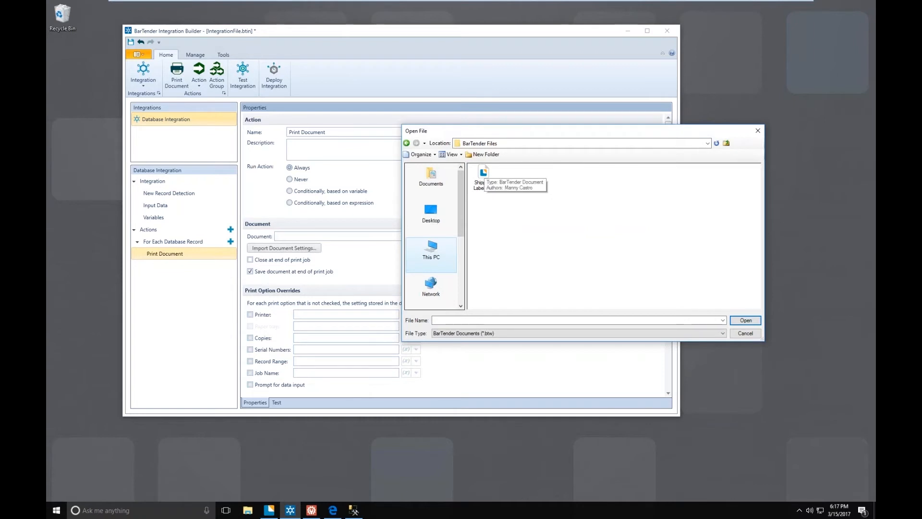
pyautogui.click(483, 174)
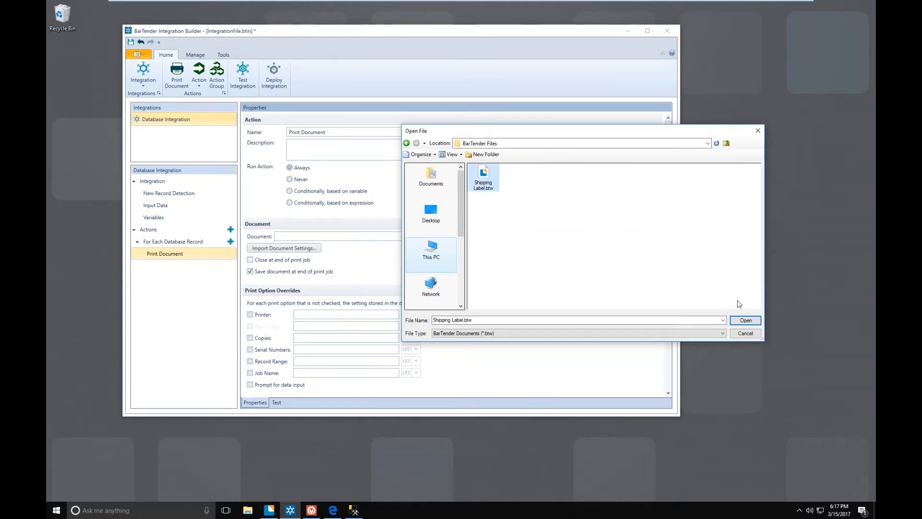
pyautogui.click(745, 321)
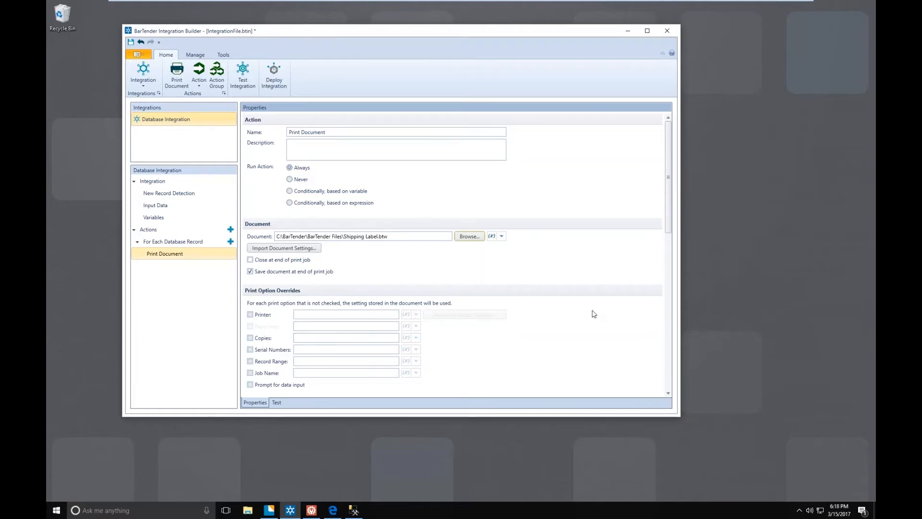
# - Import the document settings from the shipping label into the Print Document action, overwriting its existing settings
pyautogui.click(296, 251)
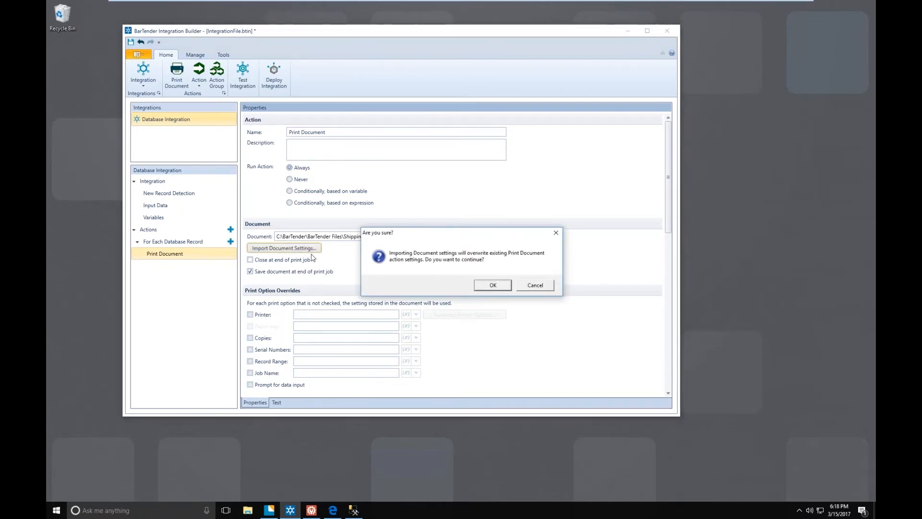
pyautogui.click(493, 287)
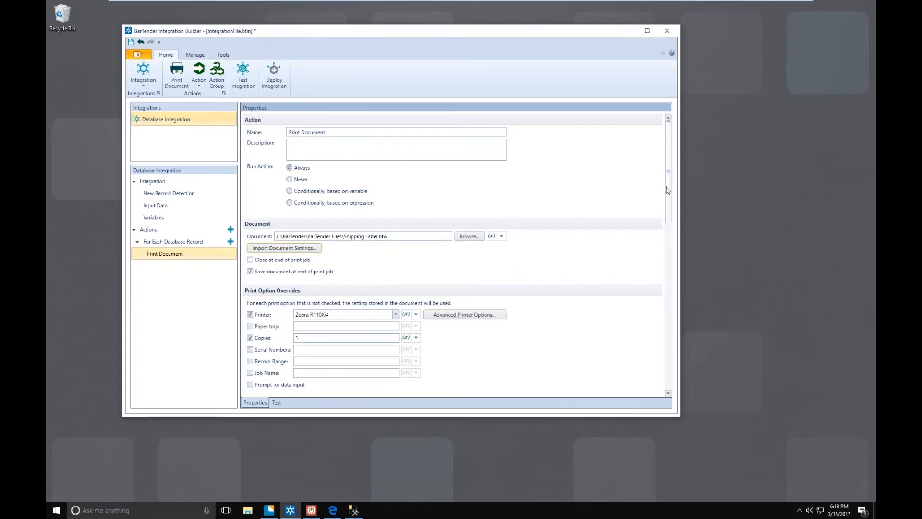
pyautogui.moveTo(667, 189); pyautogui.dragTo(643, 252)
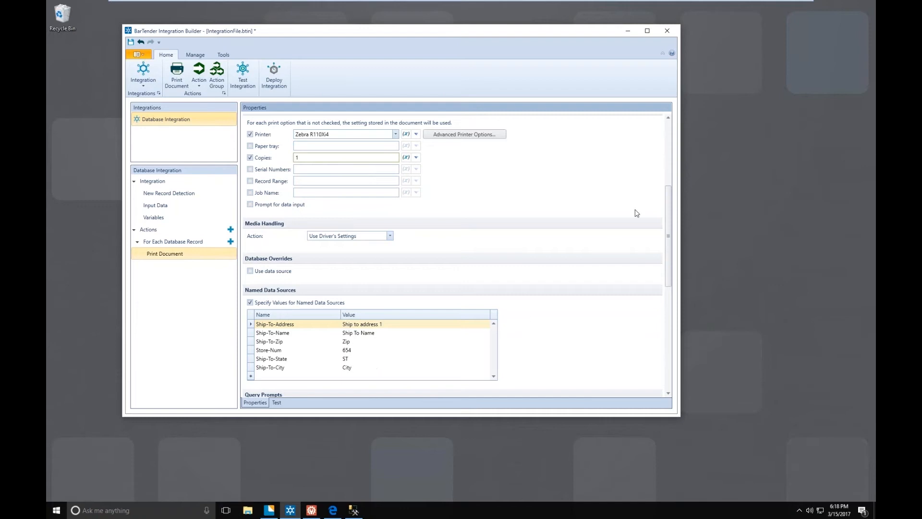
# - Replace the file name in the document path with the BarTender_Label variable, keeping the C:\BarTender\BarTender Files\ folder
pyautogui.click(668, 146)
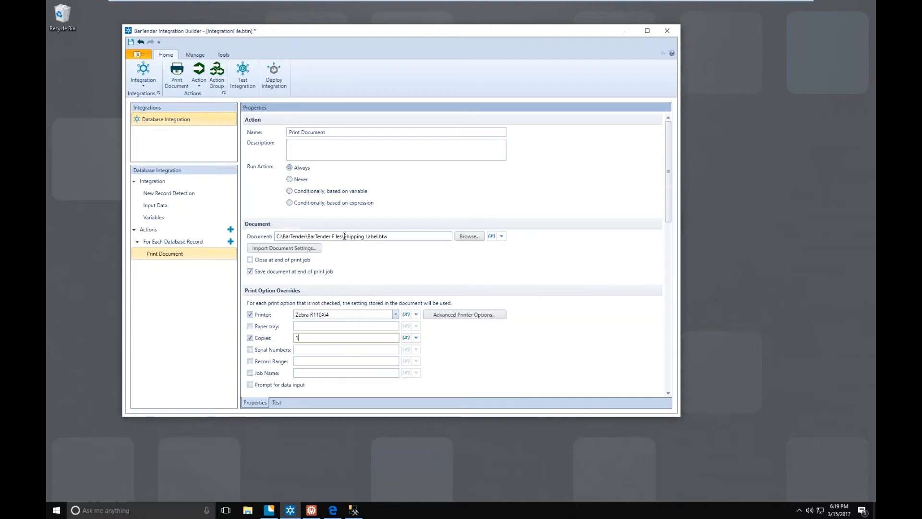
pyautogui.moveTo(345, 236); pyautogui.dragTo(388, 236)
pyautogui.press('BackSpace')
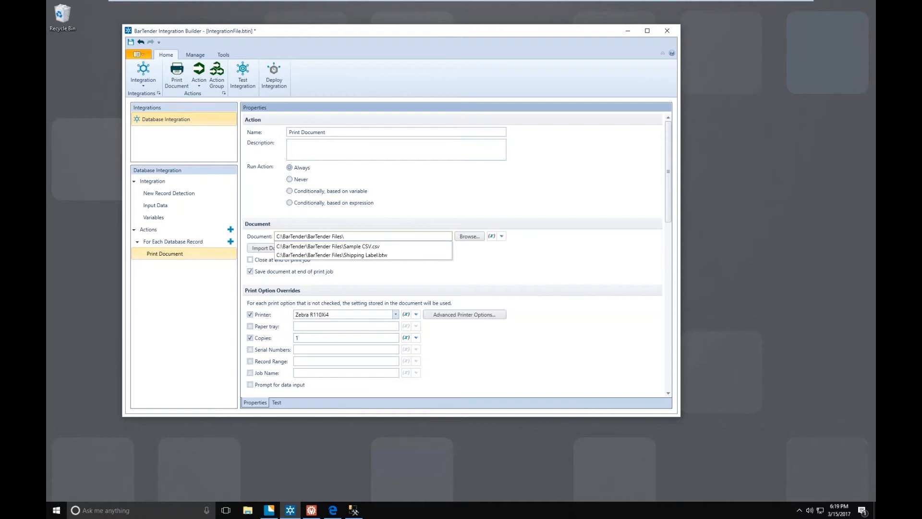
pyautogui.click(435, 216)
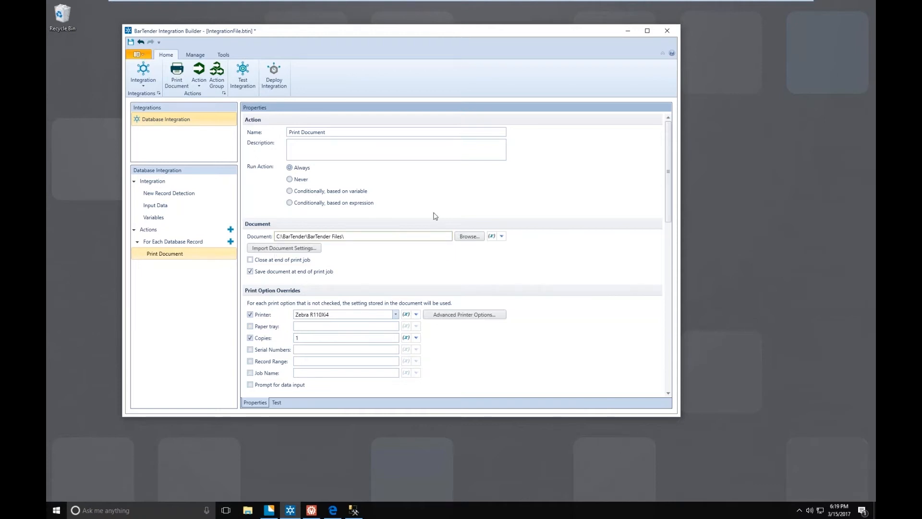
pyautogui.click(493, 237)
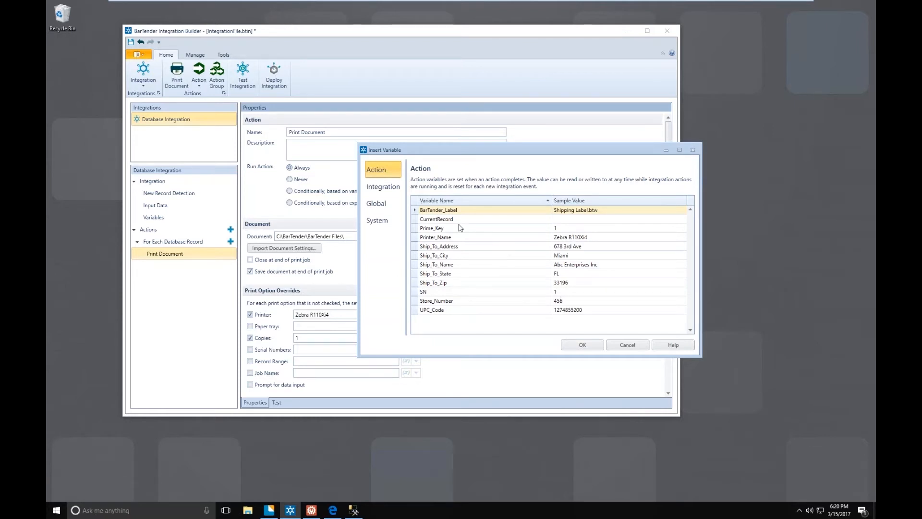
pyautogui.click(575, 343)
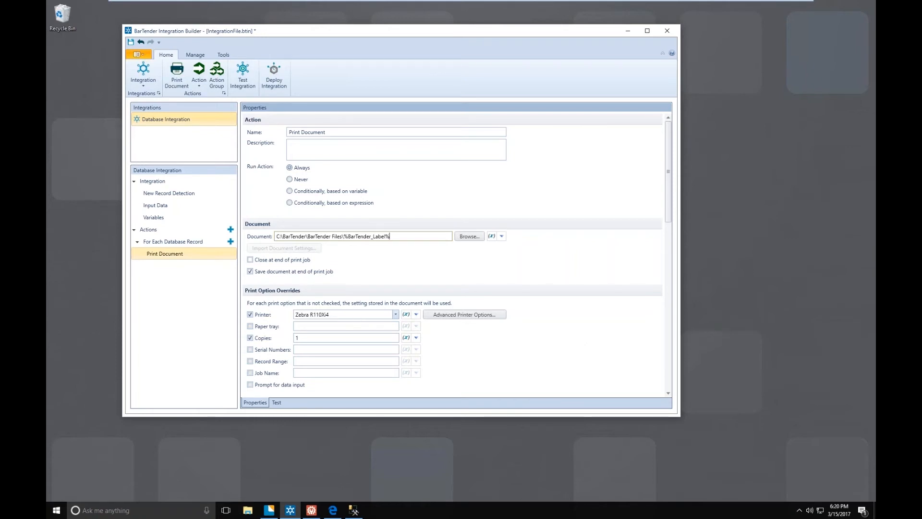
# - Replace the fixed printer in the print option overrides with the Printer_Name variable
pyautogui.moveTo(329, 314); pyautogui.dragTo(287, 312)
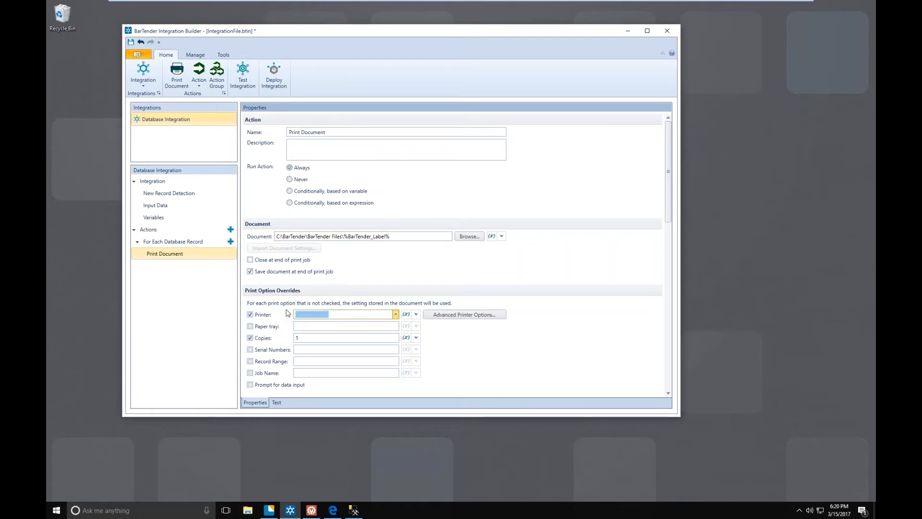
pyautogui.press('BackSpace')
pyautogui.click(425, 278)
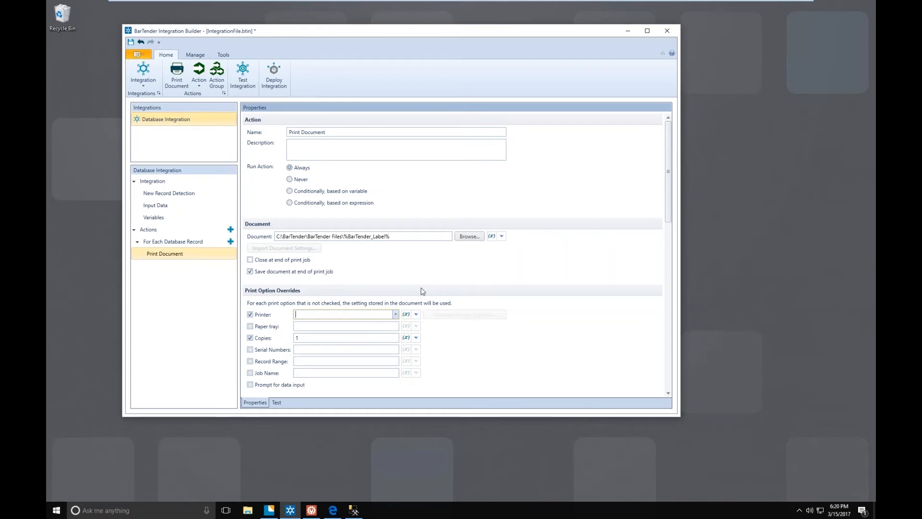
pyautogui.click(407, 315)
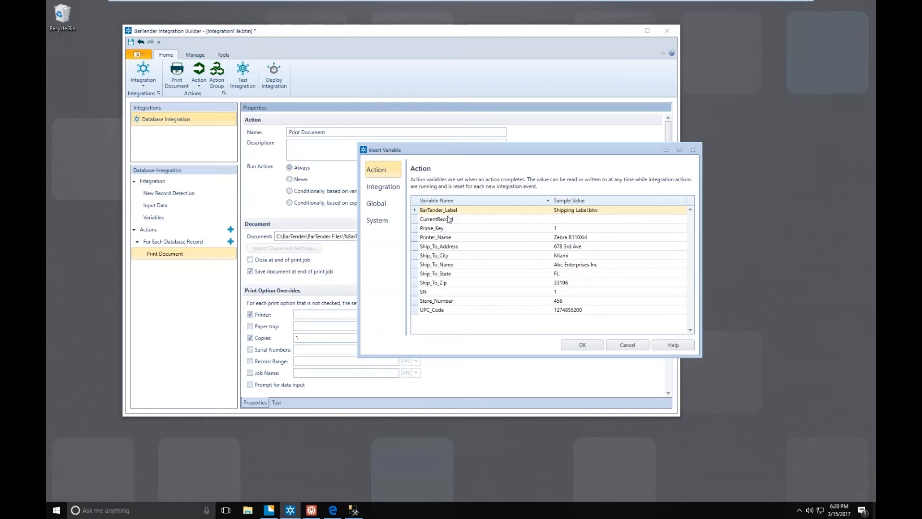
pyautogui.click(445, 238)
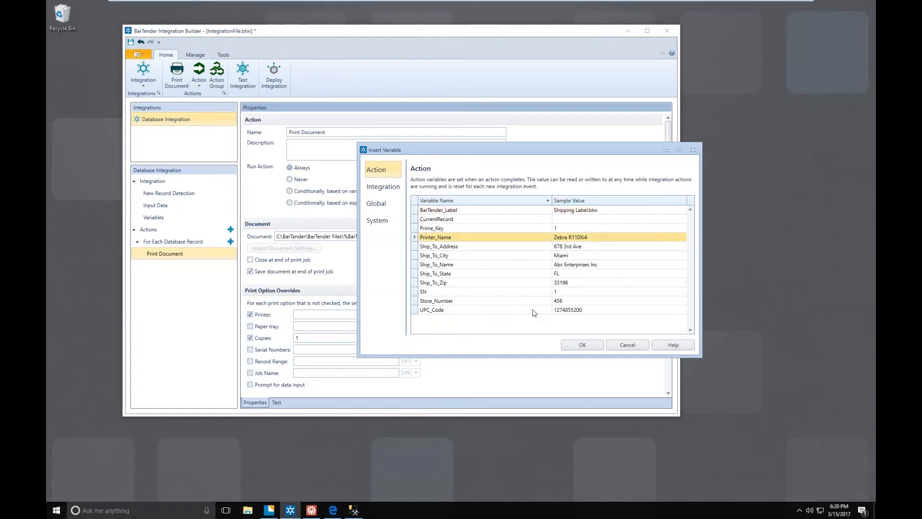
pyautogui.click(579, 345)
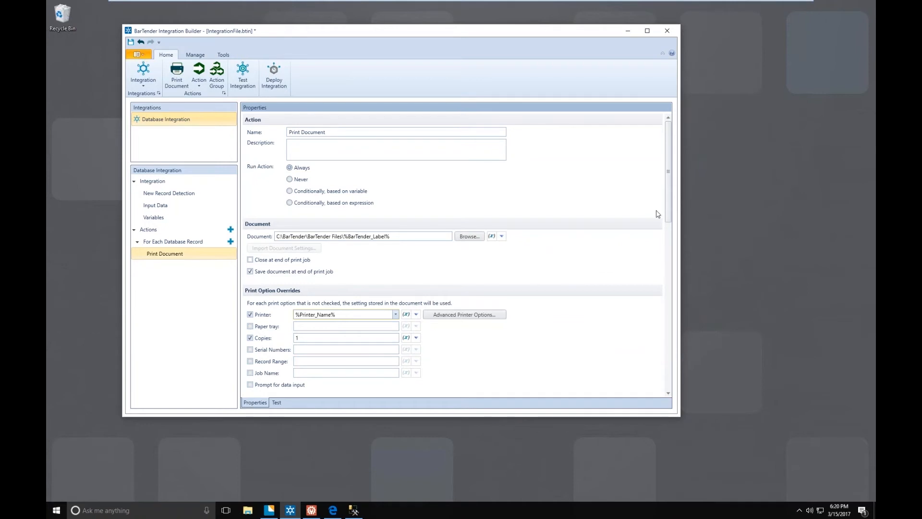
# - Replace the Ship-To-Address named data source value with the Ship_To_Address variable
pyautogui.scroll(-1, 667, 242)
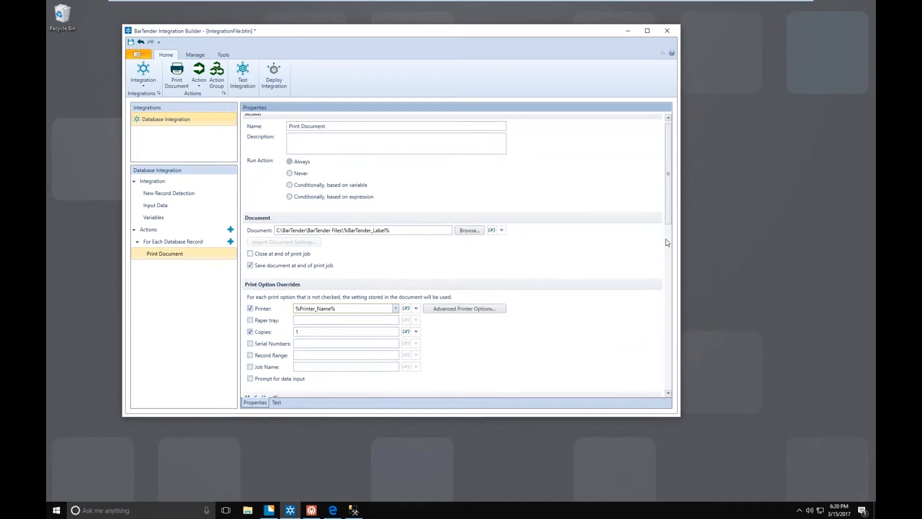
pyautogui.scroll(-10, 667, 259)
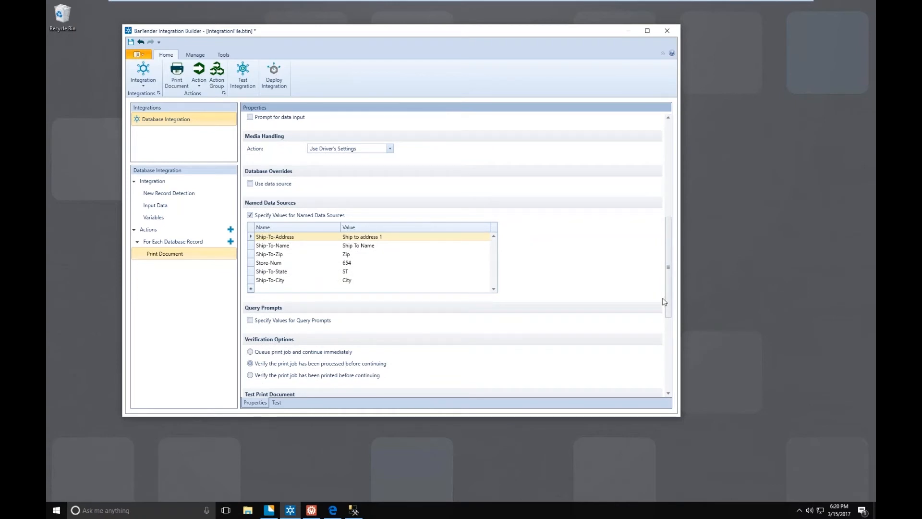
pyautogui.click(359, 237)
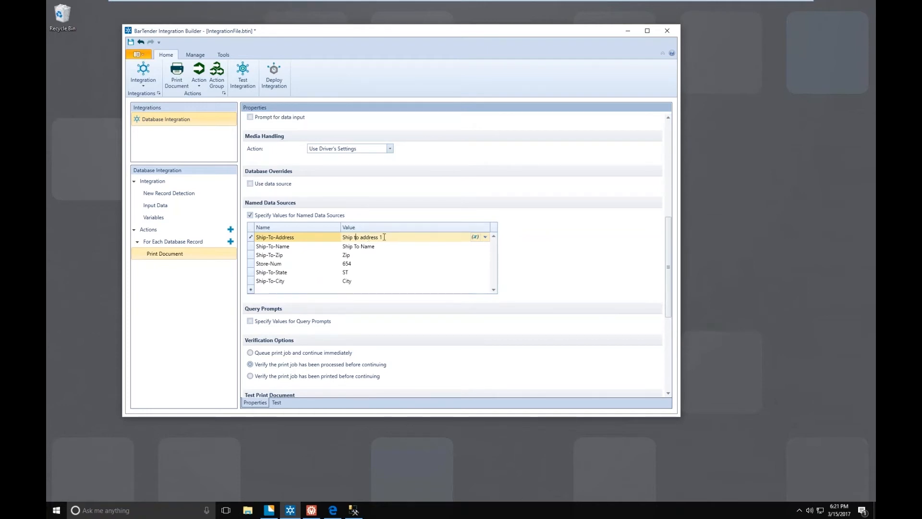
pyautogui.moveTo(384, 237); pyautogui.dragTo(339, 239)
pyautogui.press('BackSpace')
pyautogui.click(475, 238)
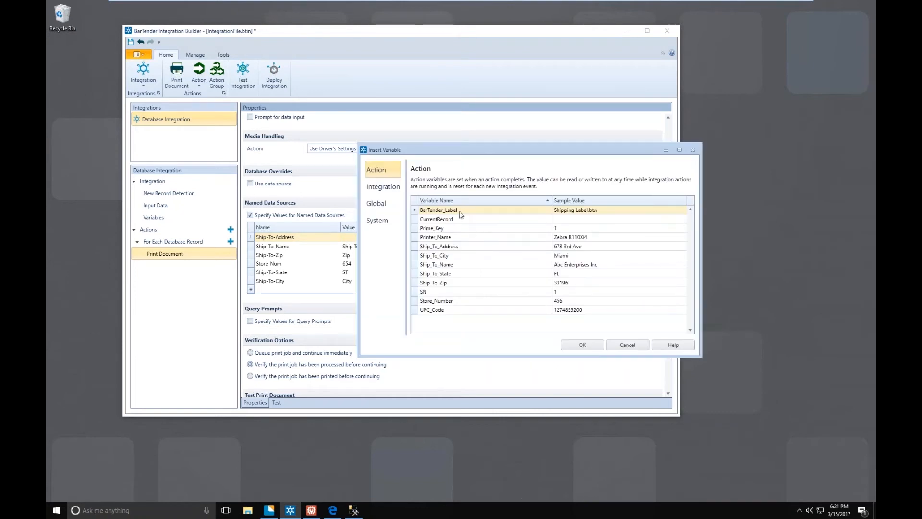
pyautogui.click(446, 247)
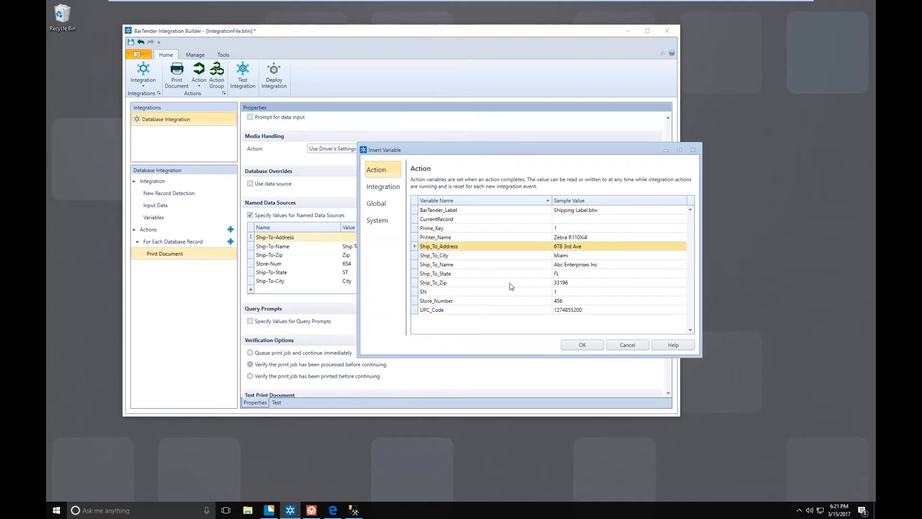
pyautogui.click(578, 345)
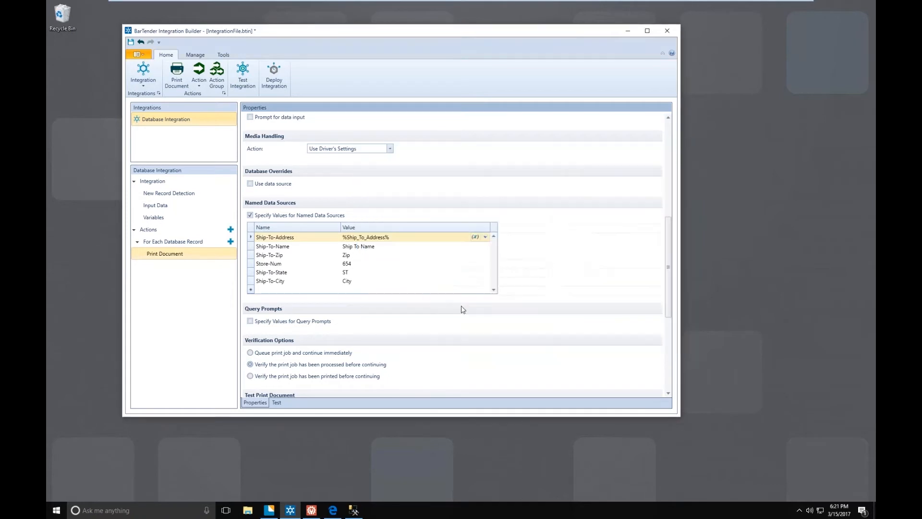
# - Replace the Ship-To-Name named data source value with the Printer_Name variable
pyautogui.click(391, 248)
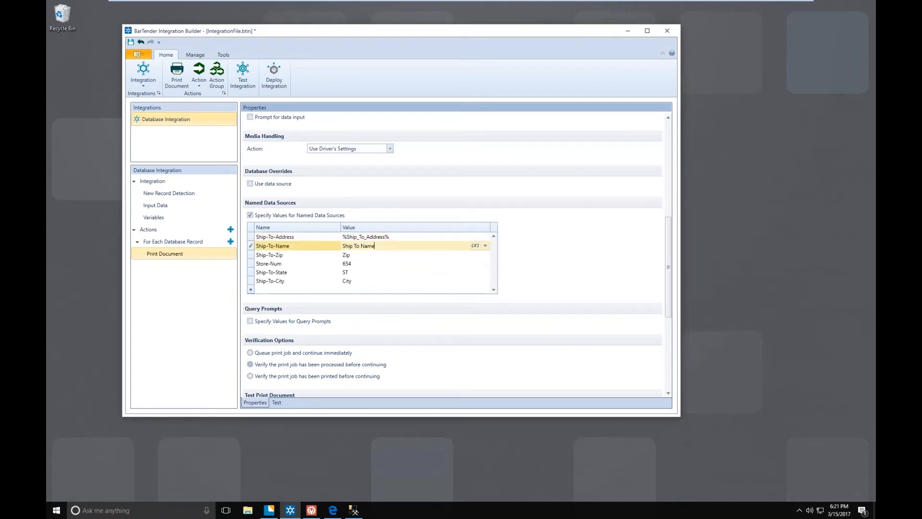
pyautogui.moveTo(380, 247); pyautogui.dragTo(341, 247)
pyautogui.press('BackSpace')
pyautogui.click(475, 246)
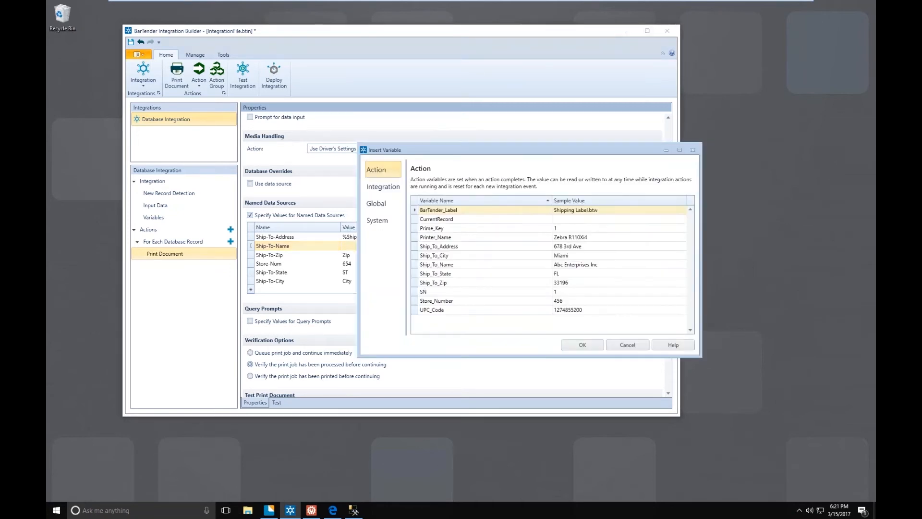
pyautogui.click(445, 237)
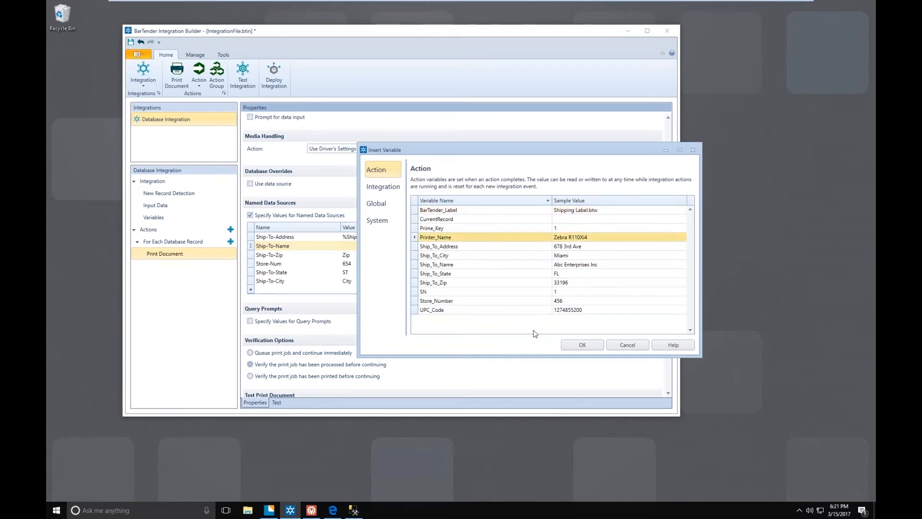
pyautogui.click(580, 345)
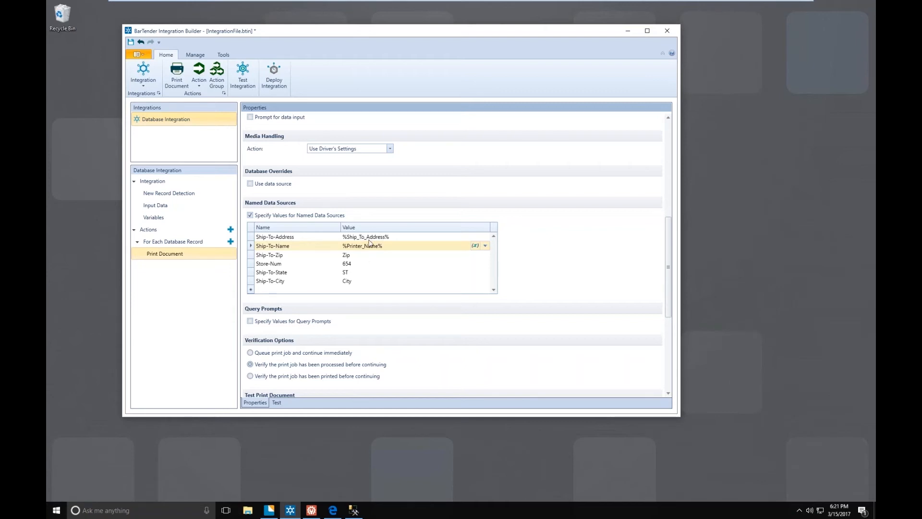
# - Replace the Ship-To-Zip named data source value with the Ship_To_Zip variable
pyautogui.click(359, 254)
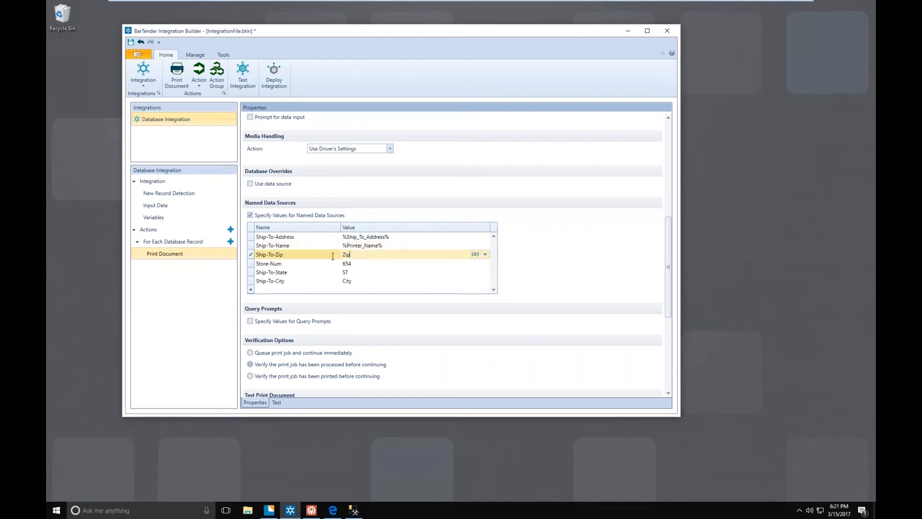
pyautogui.press('BackSpace')
pyautogui.press('BackSpace')
pyautogui.press('BackSpace')
pyautogui.click(475, 254)
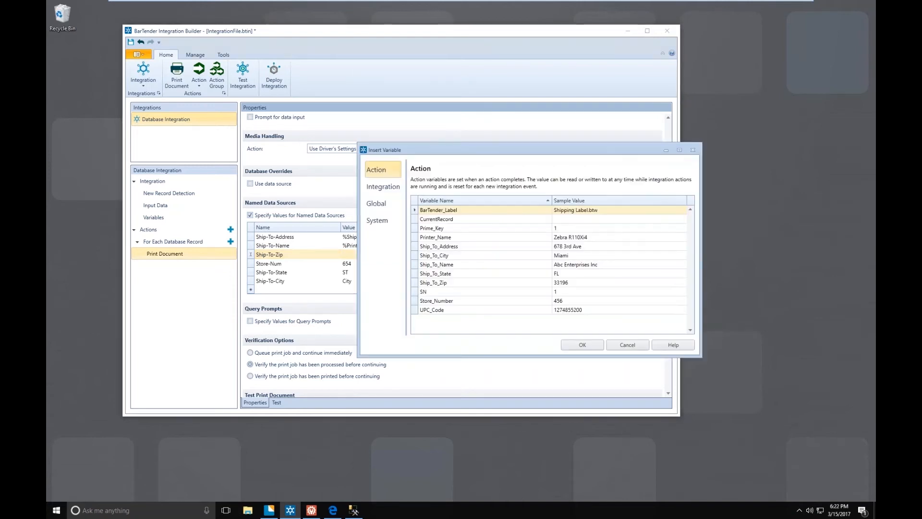
pyautogui.click(443, 283)
pyautogui.click(580, 345)
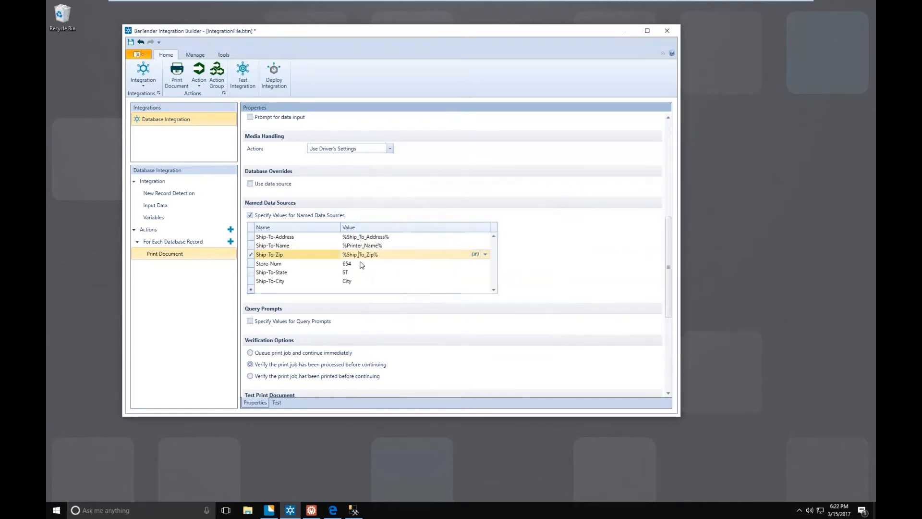
# - Replace the Store-Num named data source value with the Store_Number variable
pyautogui.click(360, 263)
pyautogui.moveTo(353, 263); pyautogui.dragTo(341, 263)
pyautogui.press('BackSpace')
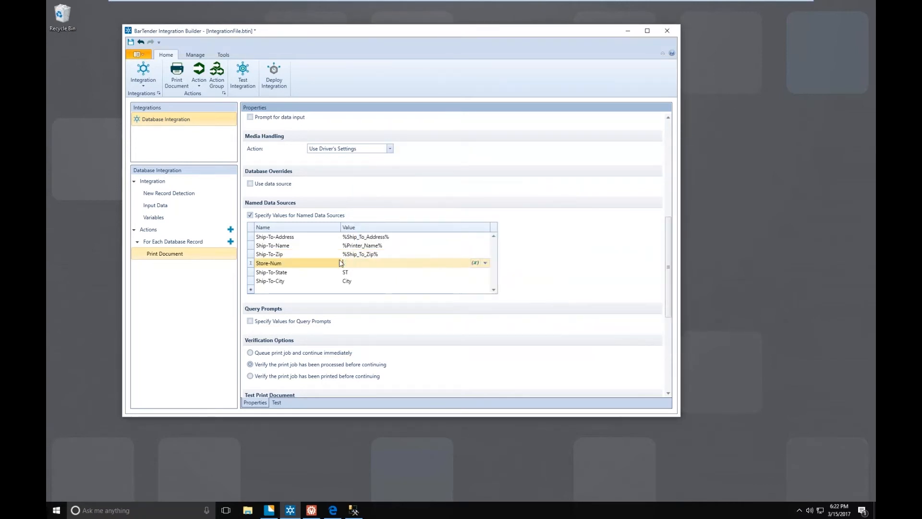
pyautogui.click(475, 264)
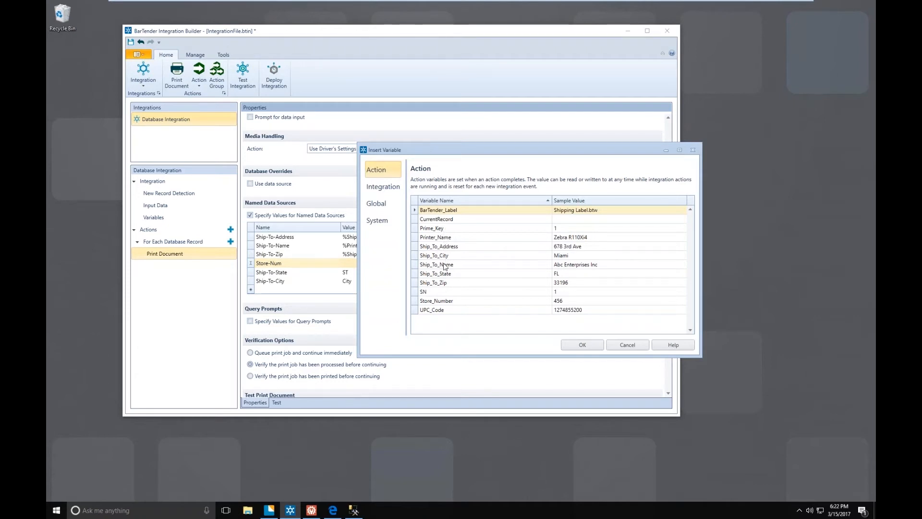
pyautogui.click(442, 302)
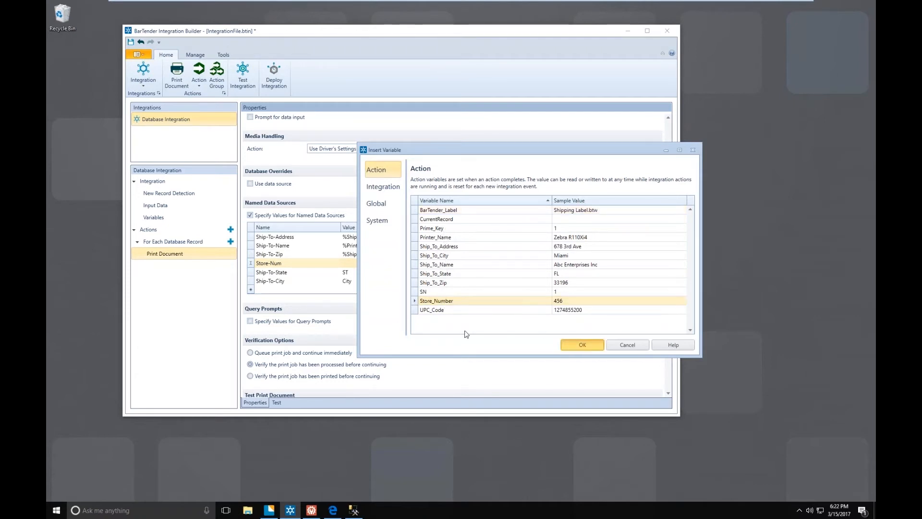
# - Replace the Ship-To-State named data source value with the Ship_To_State variable
pyautogui.click(351, 273)
pyautogui.moveTo(351, 272); pyautogui.dragTo(341, 273)
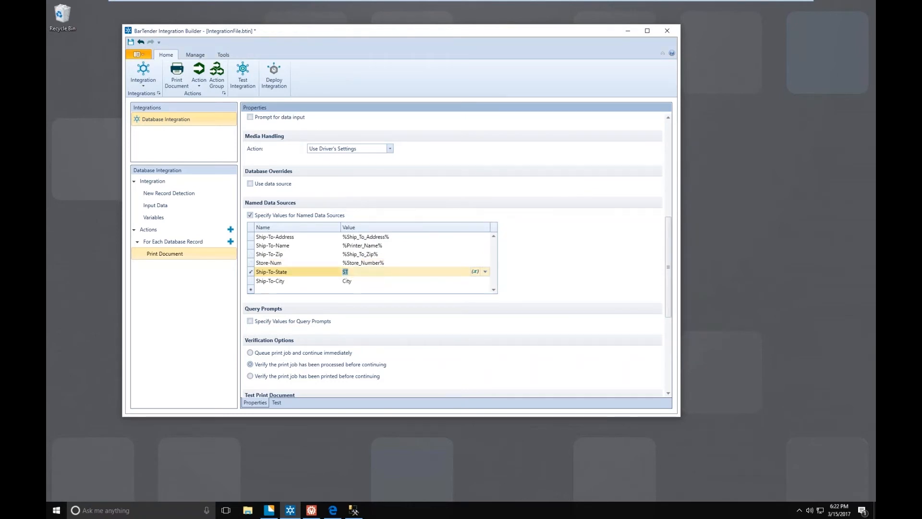
pyautogui.press('Delete')
pyautogui.click(475, 271)
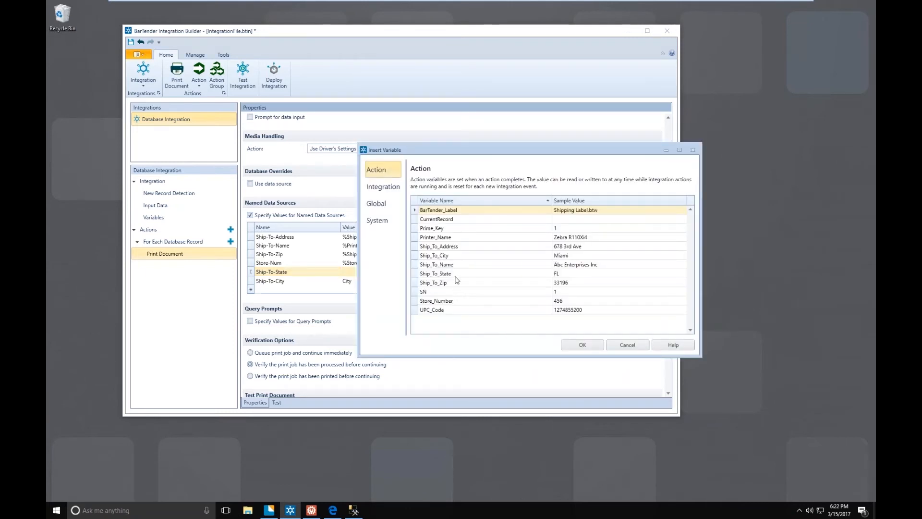
pyautogui.click(456, 273)
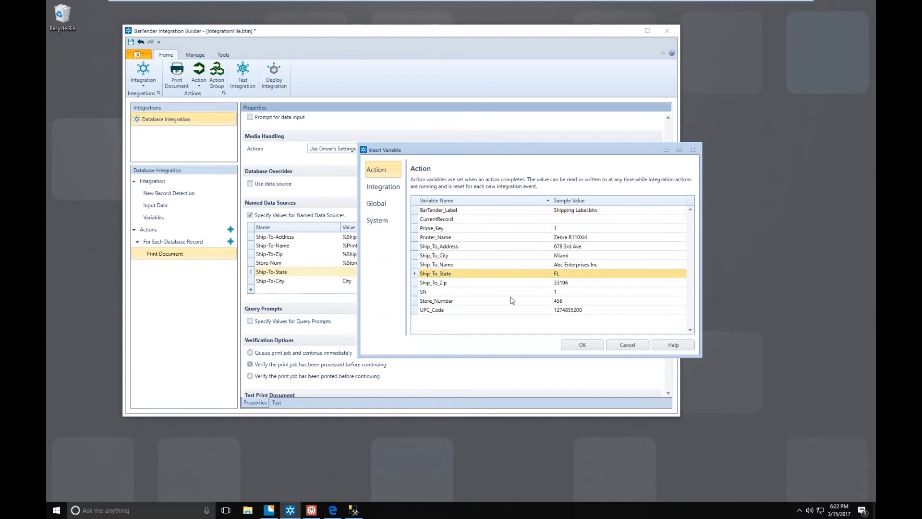
pyautogui.click(583, 344)
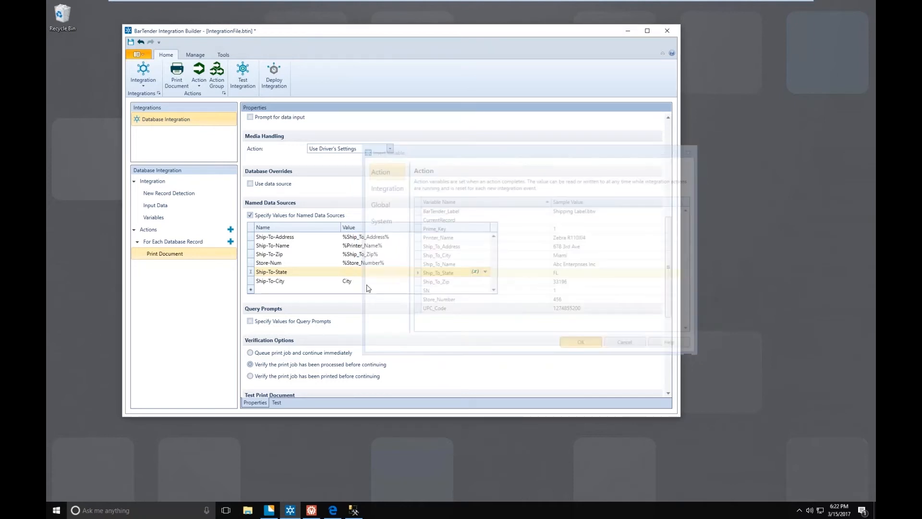
# - Replace the Ship-To-City named data source value with the Ship_To_City variable
pyautogui.click(365, 281)
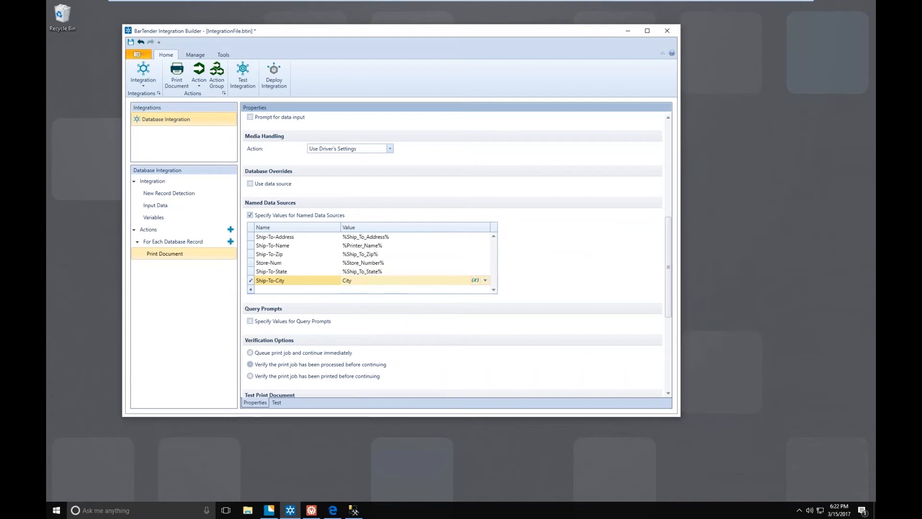
pyautogui.press('BackSpace')
pyautogui.press('BackSpace')
pyautogui.click(475, 280)
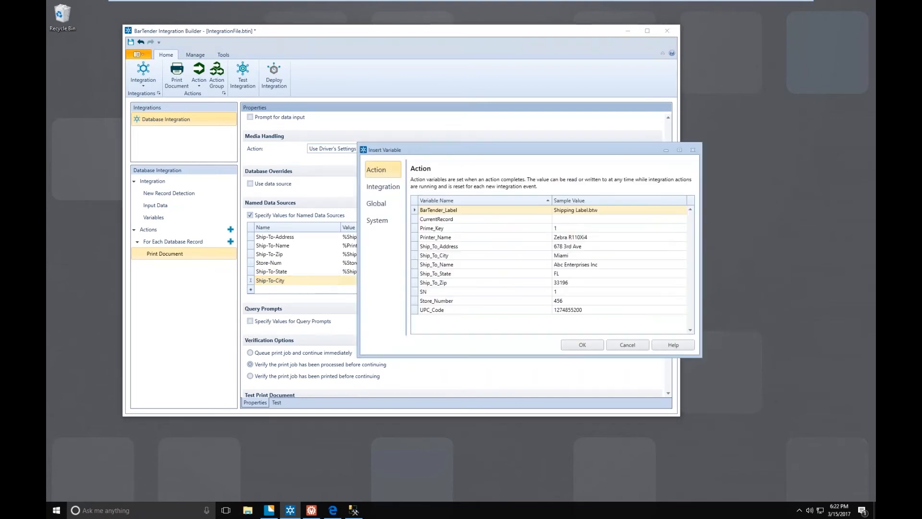
pyautogui.click(457, 255)
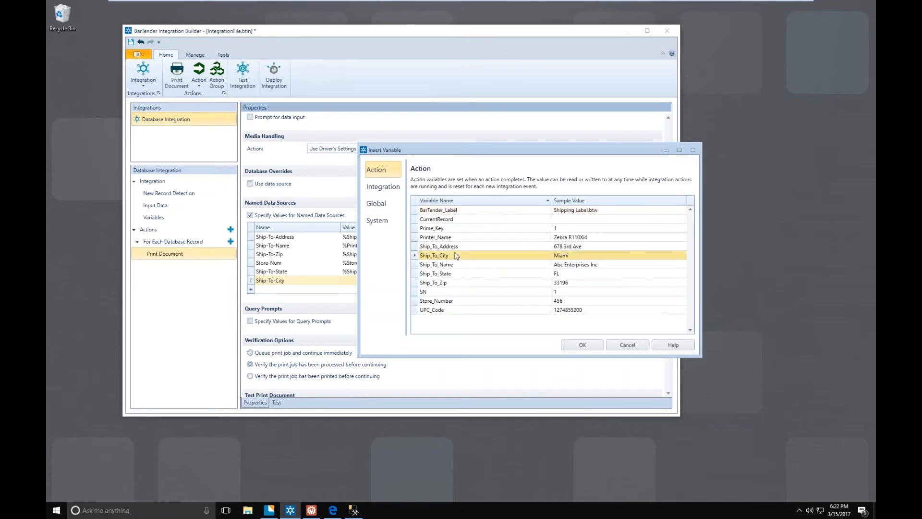
pyautogui.click(578, 345)
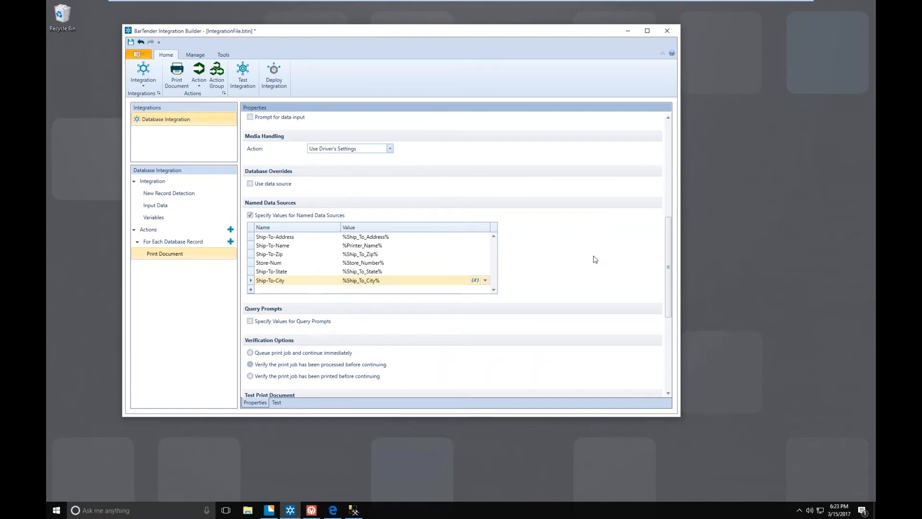
# - Correct the Ship-To-Name named data source by replacing its Printer_Name variable with the Ship_To_Name variable
pyautogui.moveTo(668, 229); pyautogui.dragTo(673, 124)
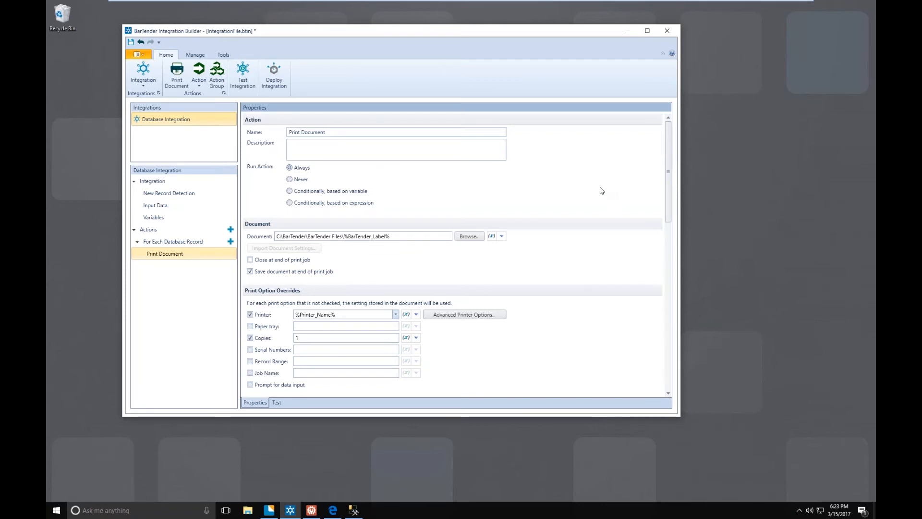
pyautogui.click(277, 402)
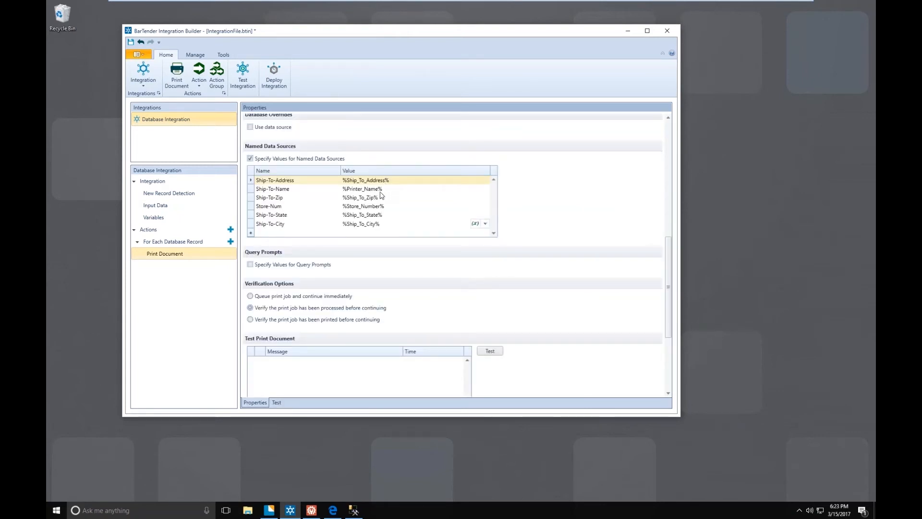
pyautogui.click(386, 190)
pyautogui.hotkey('ctrl', 'a')
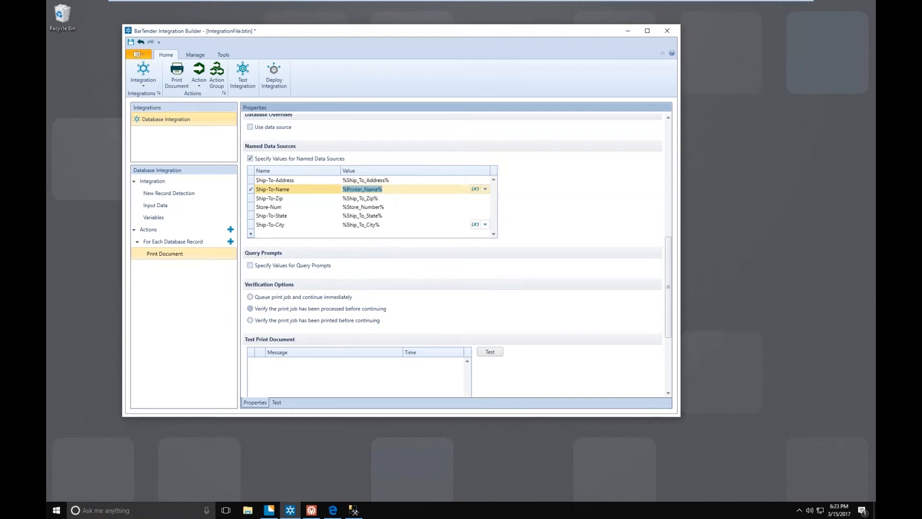
pyautogui.press('BackSpace')
pyautogui.click(475, 189)
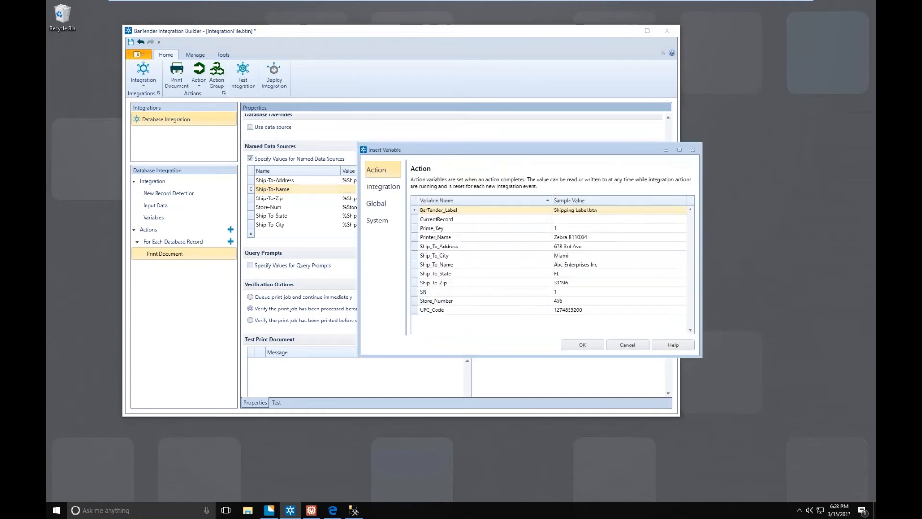
pyautogui.click(449, 265)
pyautogui.click(587, 345)
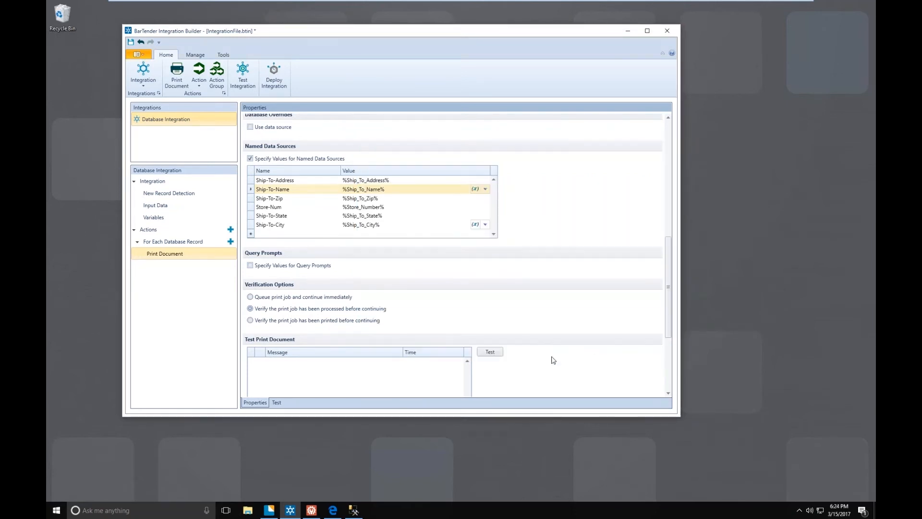
# - Run the integration test and examine the variable values in the message details of the first Print Document execution
pyautogui.click(278, 403)
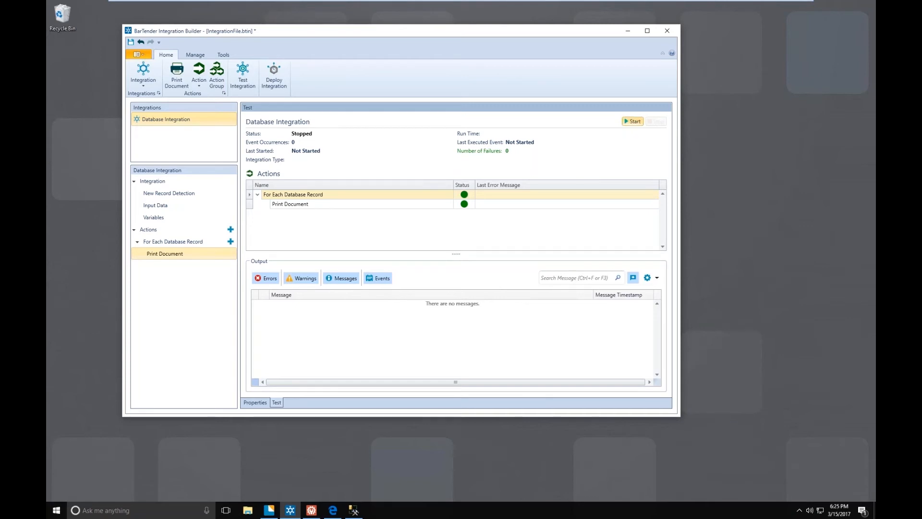
pyautogui.click(633, 121)
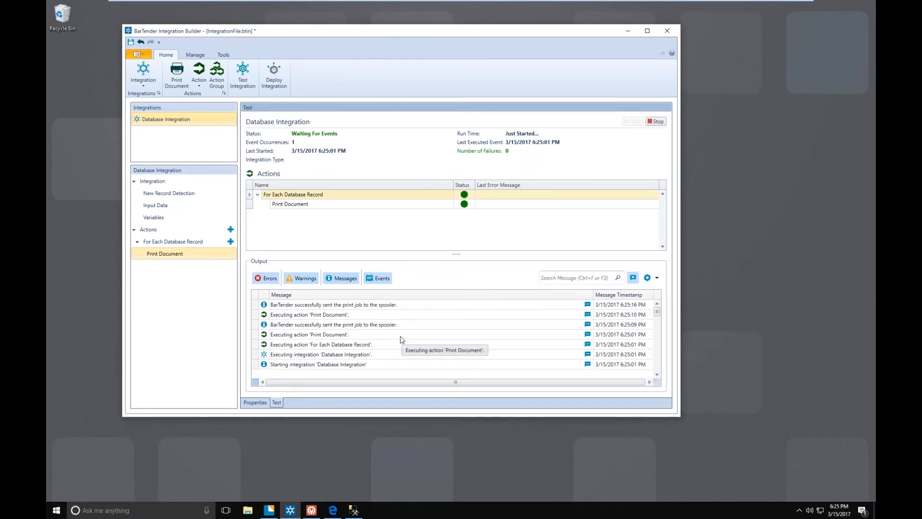
pyautogui.click(588, 336)
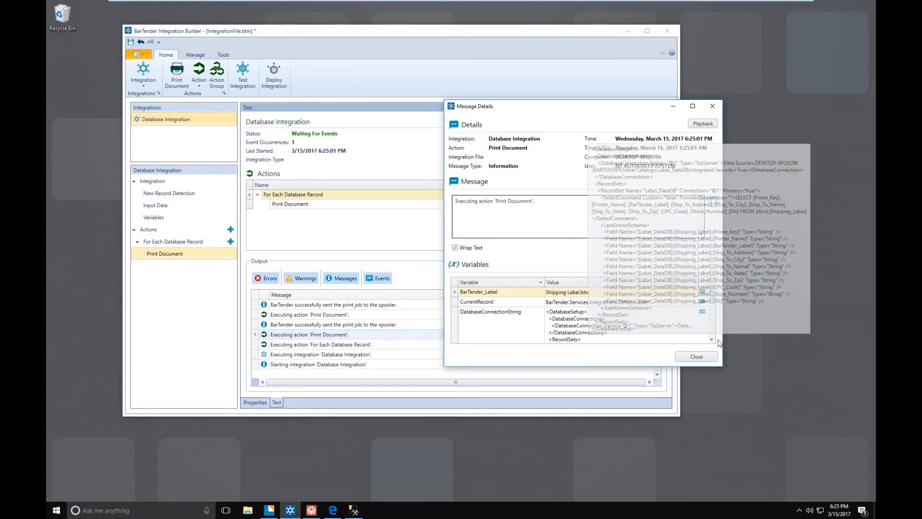
pyautogui.moveTo(719, 343); pyautogui.dragTo(764, 461)
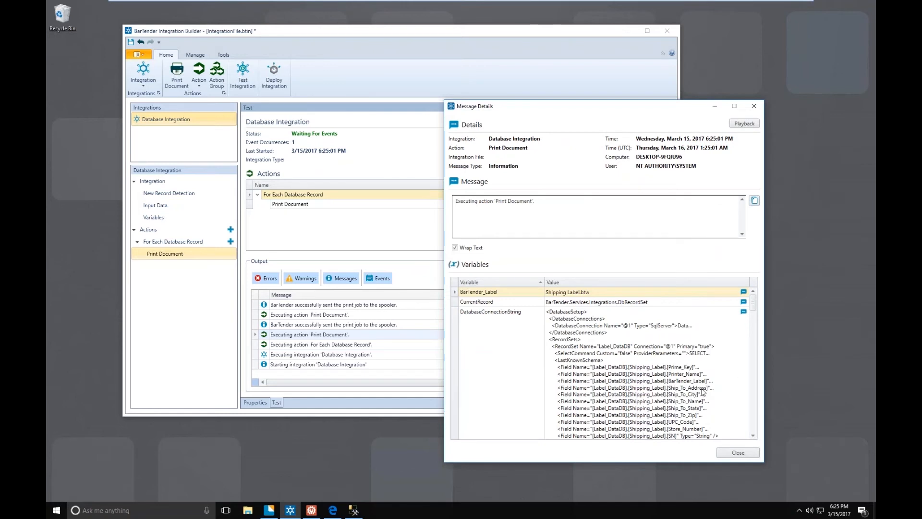
pyautogui.scroll(-3, 691, 372)
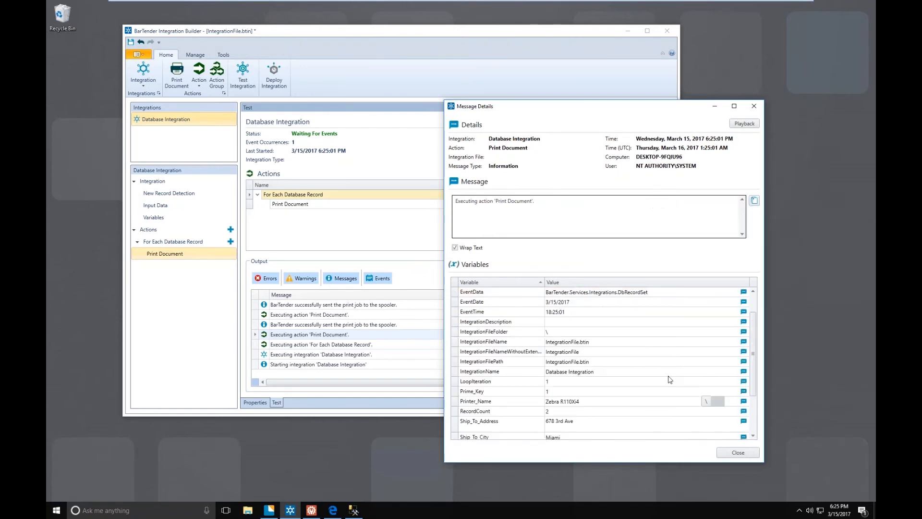
pyautogui.scroll(-3, 667, 379)
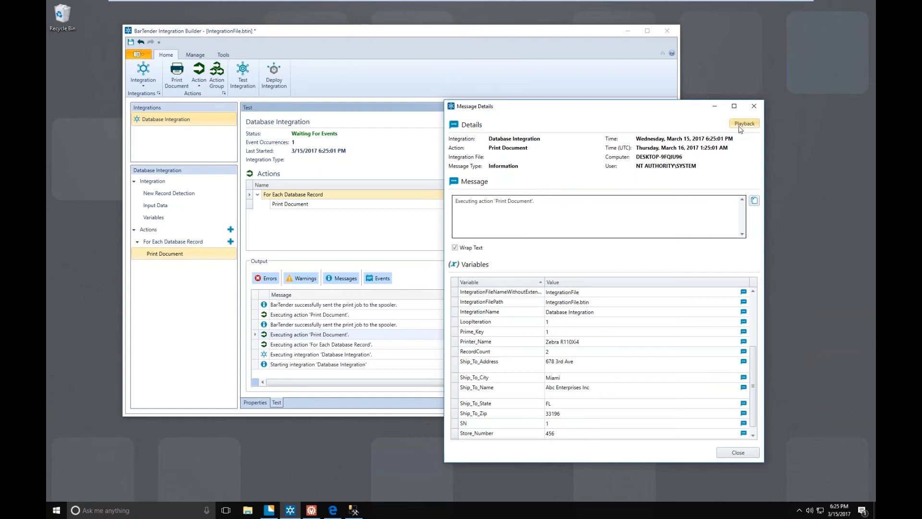
pyautogui.click(754, 106)
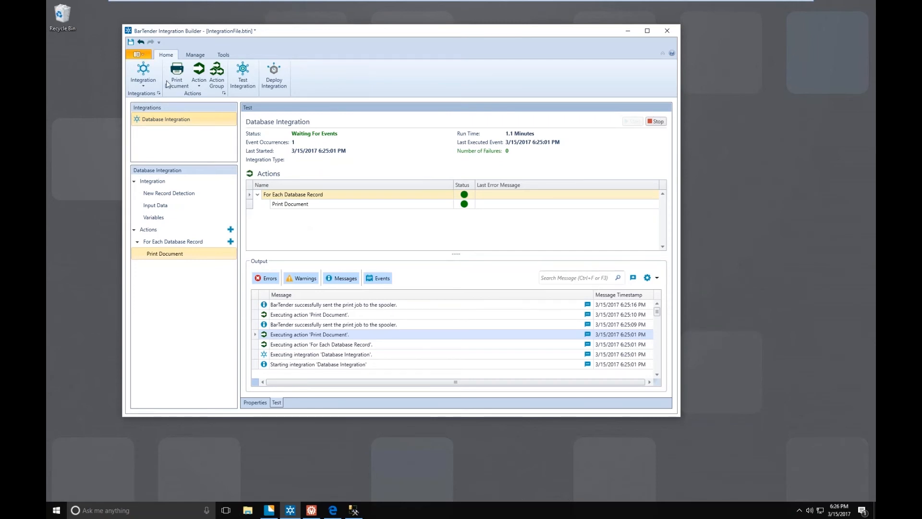
# - Save the integration file as "Sample integration" in the Integrations folder
pyautogui.click(131, 44)
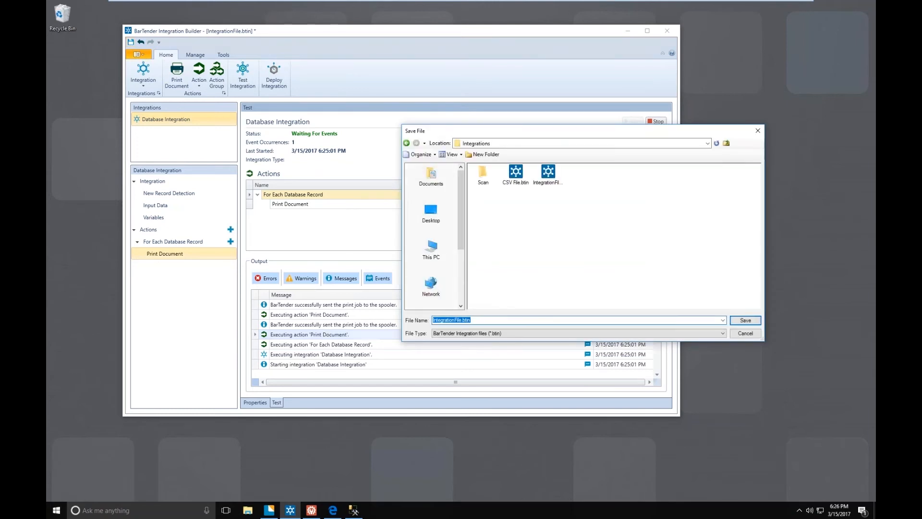
pyautogui.write('Sample integration')
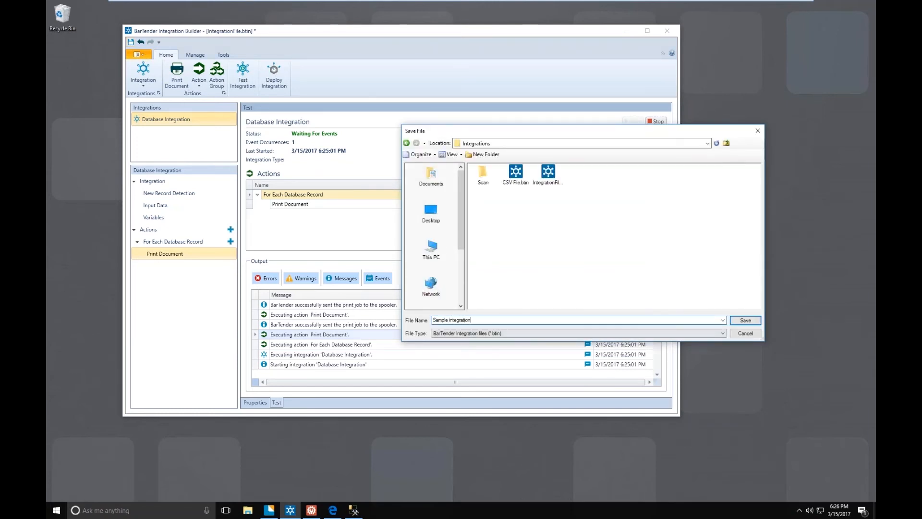
pyautogui.press('Return')
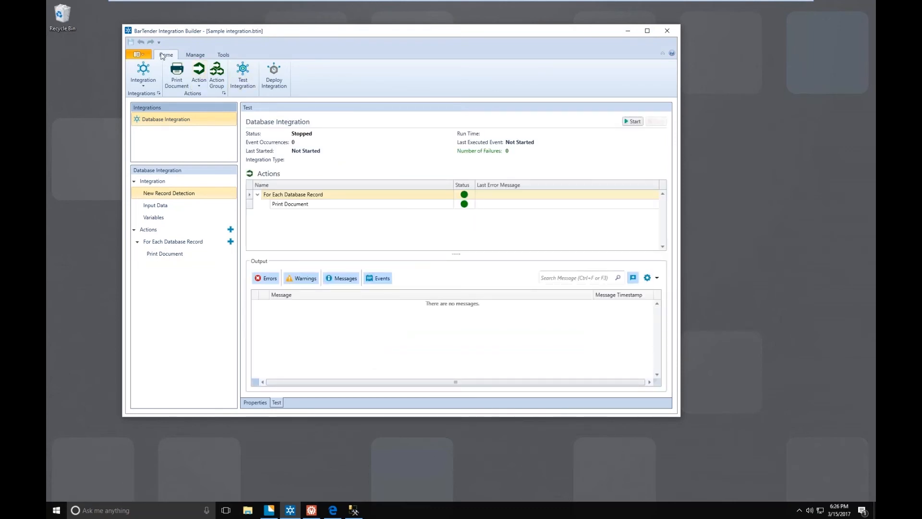
# - Deploy the integration immediately to the local server under the deployment name Sample DB
pyautogui.click(281, 85)
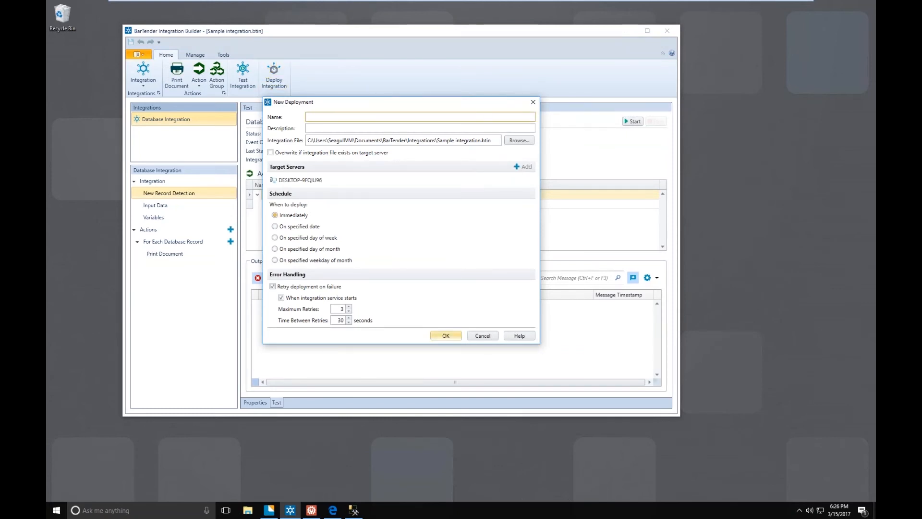
pyautogui.write('Sample DB')
pyautogui.press('Tab')
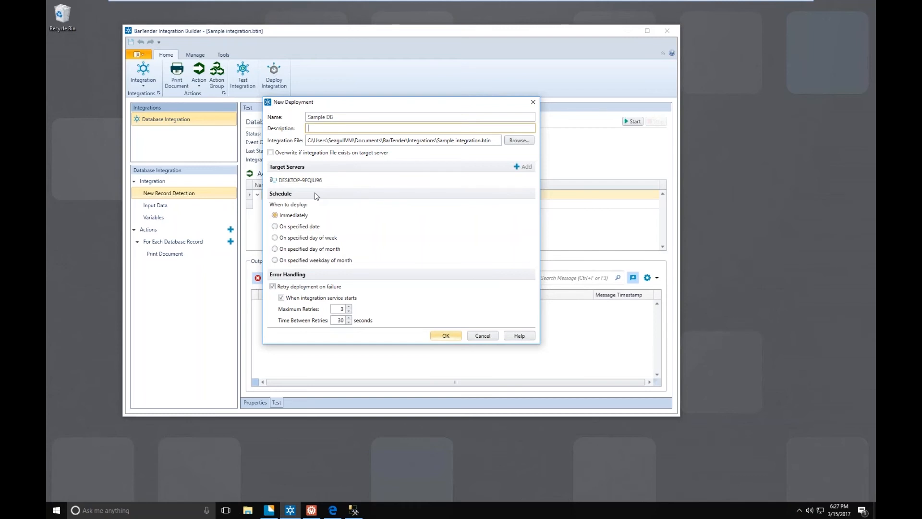
pyautogui.click(446, 335)
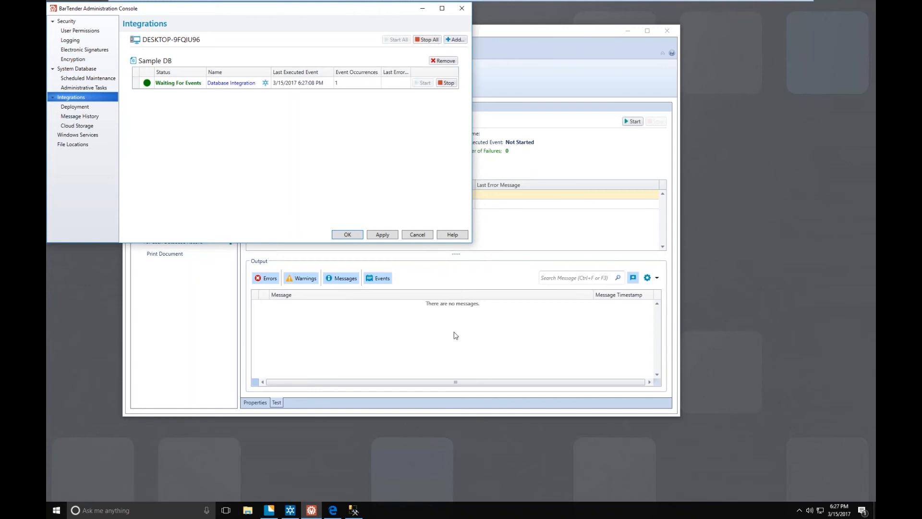
# - Minimize Integration Builder and open the status details of Sample DB's Database Integration in the Administration Console
pyautogui.click(628, 32)
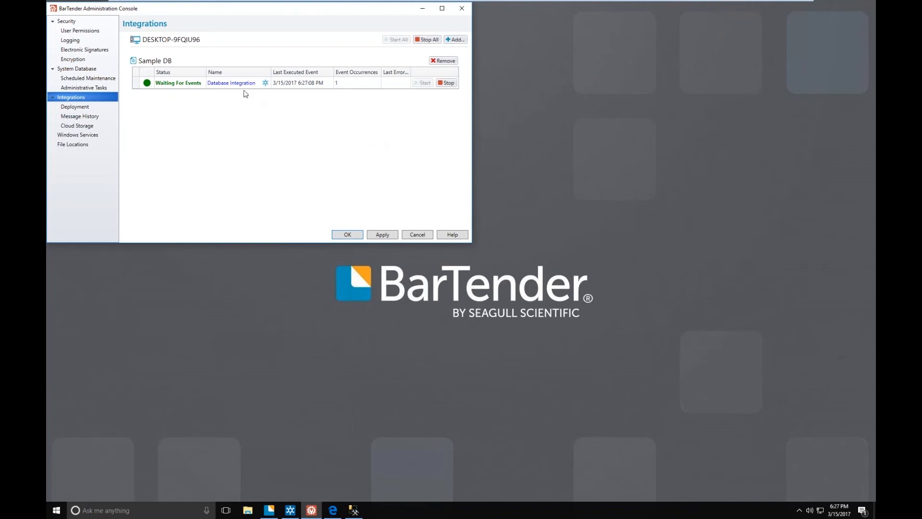
pyautogui.click(231, 83)
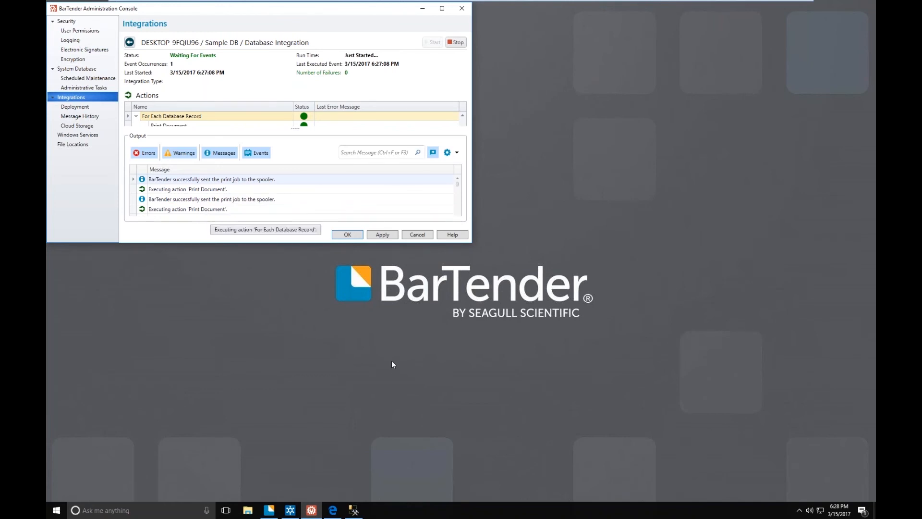
# - Switch to SQL Server Management Studio, enlarge its window clear of the console's output, and execute the query inserting record 3 into Shipping_Label
pyautogui.click(354, 510)
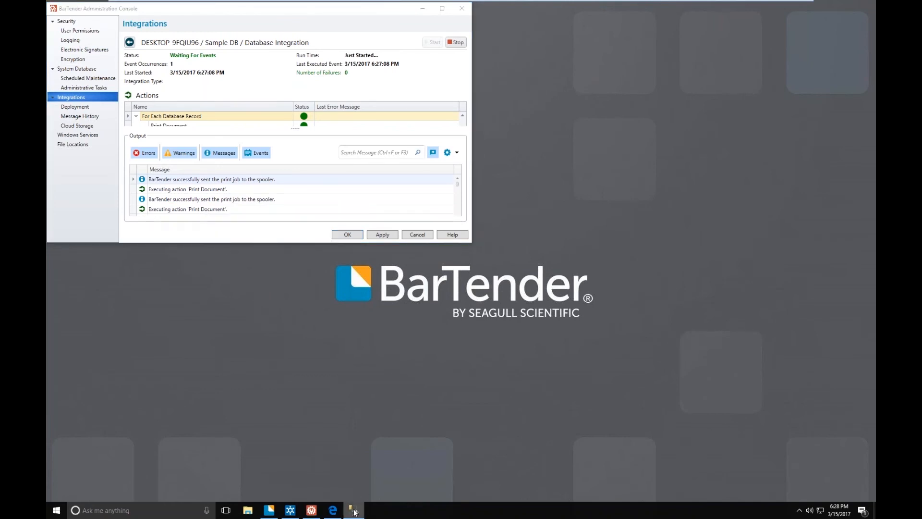
pyautogui.moveTo(296, 9); pyautogui.dragTo(636, 134)
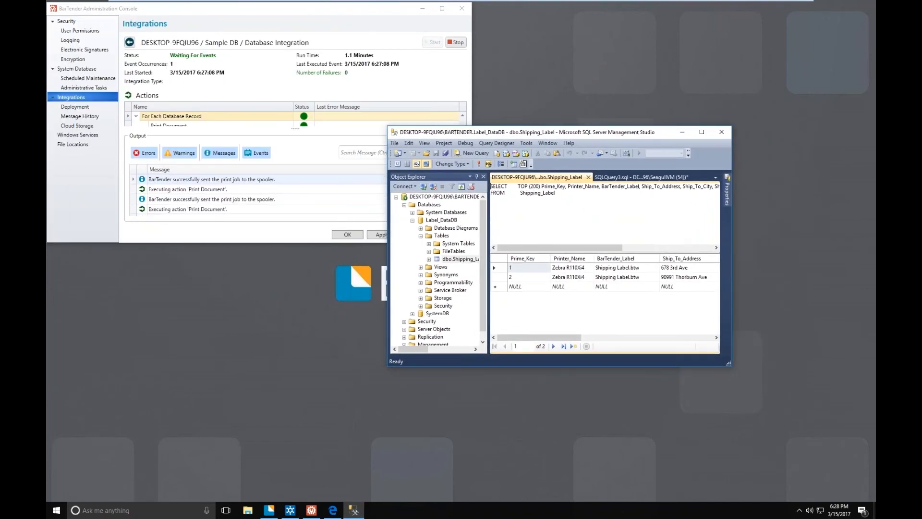
pyautogui.moveTo(730, 365); pyautogui.dragTo(836, 480)
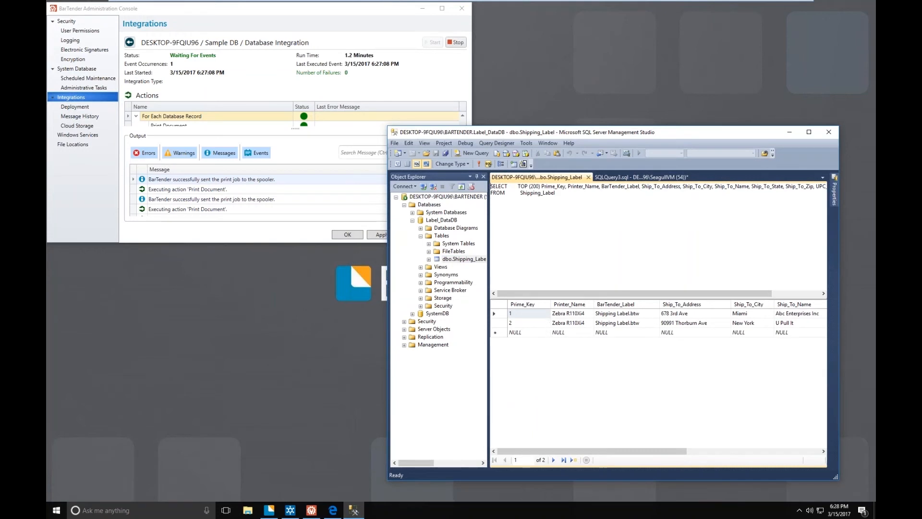
pyautogui.click(602, 178)
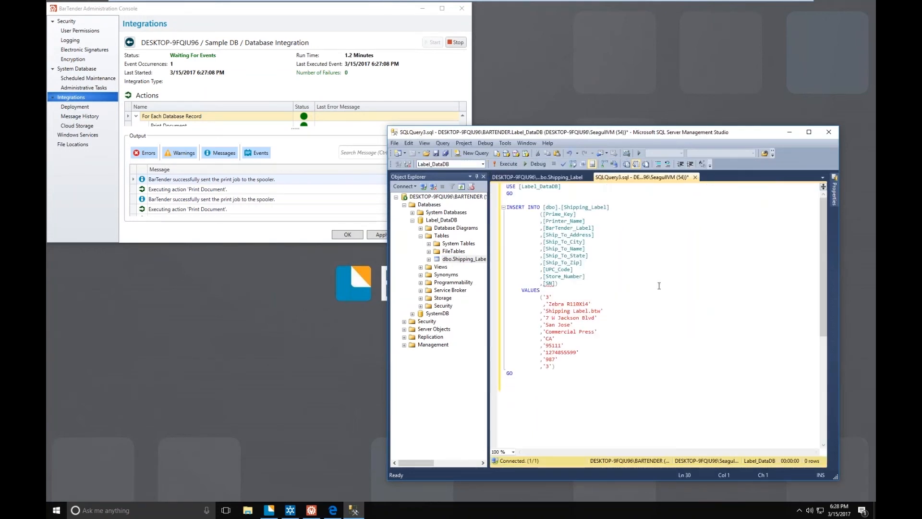
pyautogui.rightClick(658, 286)
pyautogui.click(682, 362)
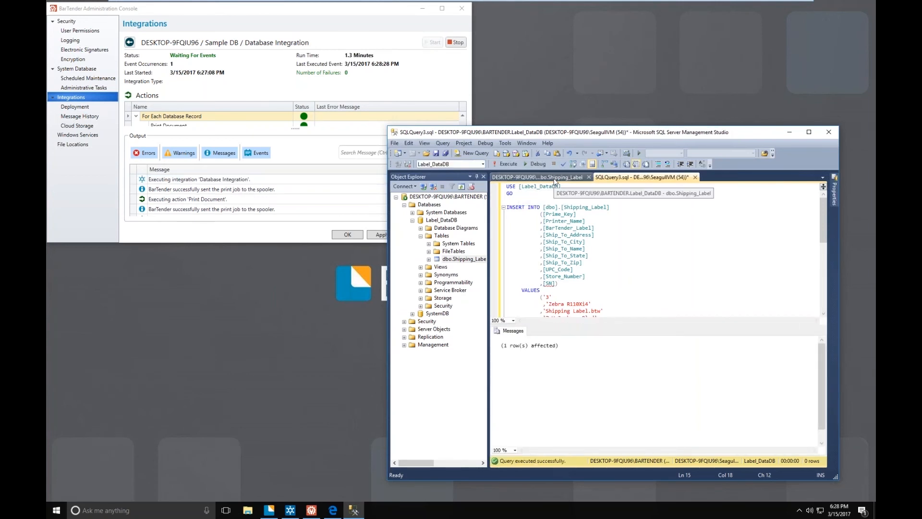
# - Rerun the Shipping_Label table's SELECT query to check for the inserted record, and minimize SQL Server Management Studio
pyautogui.click(555, 177)
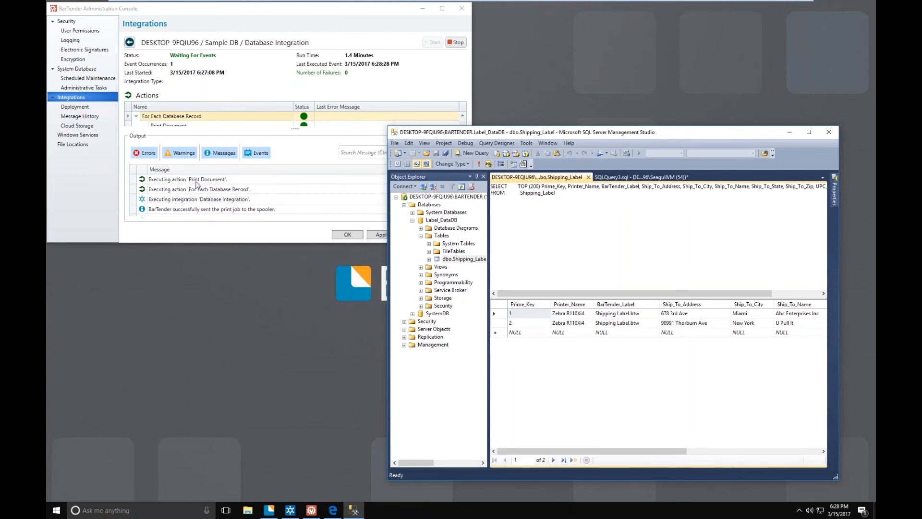
pyautogui.rightClick(584, 243)
pyautogui.click(607, 249)
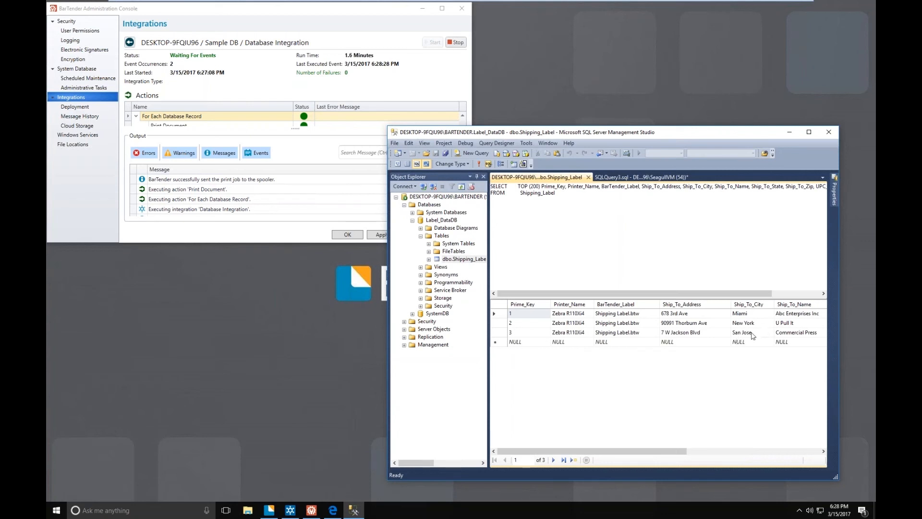
pyautogui.click(789, 132)
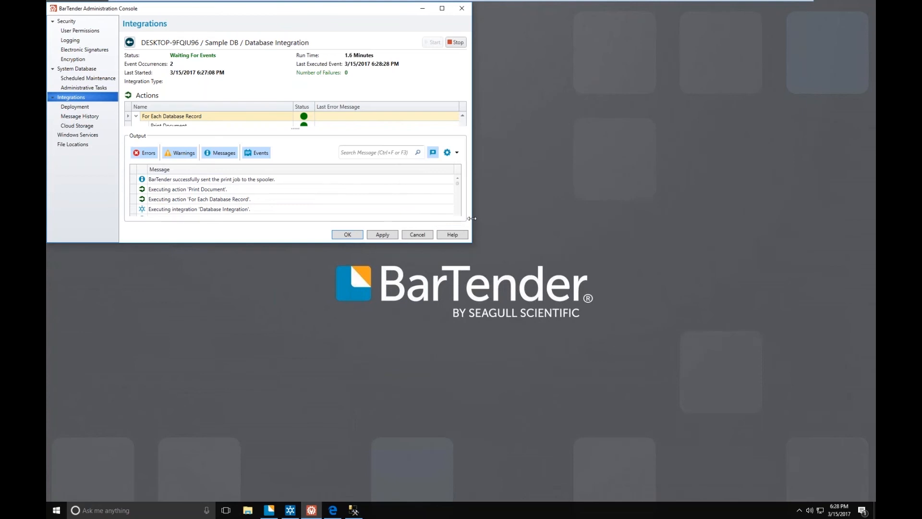
# - In the widened Administration Console, examine the variable values in the latest Print Document execution's message details, and minimize the console
pyautogui.moveTo(471, 219); pyautogui.dragTo(573, 218)
pyautogui.moveTo(489, 227); pyautogui.dragTo(604, 226)
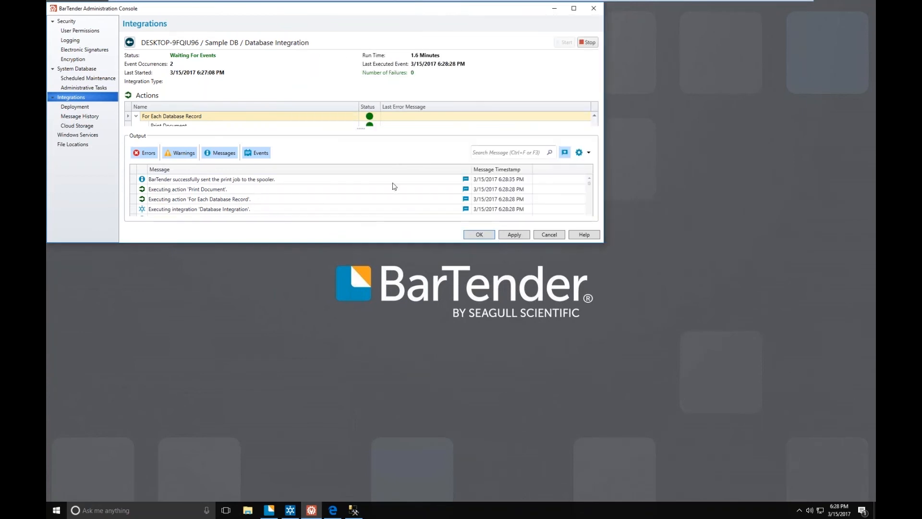
pyautogui.click(465, 190)
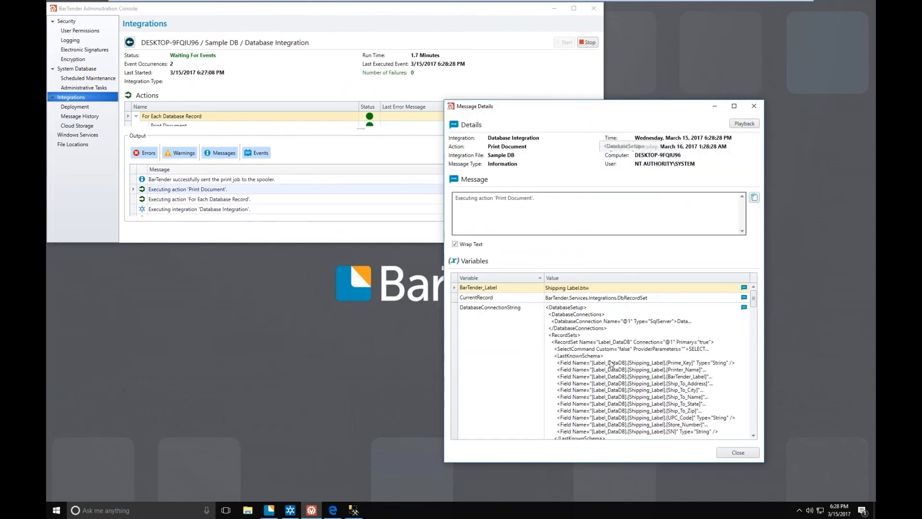
pyautogui.scroll(-3, 610, 365)
pyautogui.scroll(-1, 609, 372)
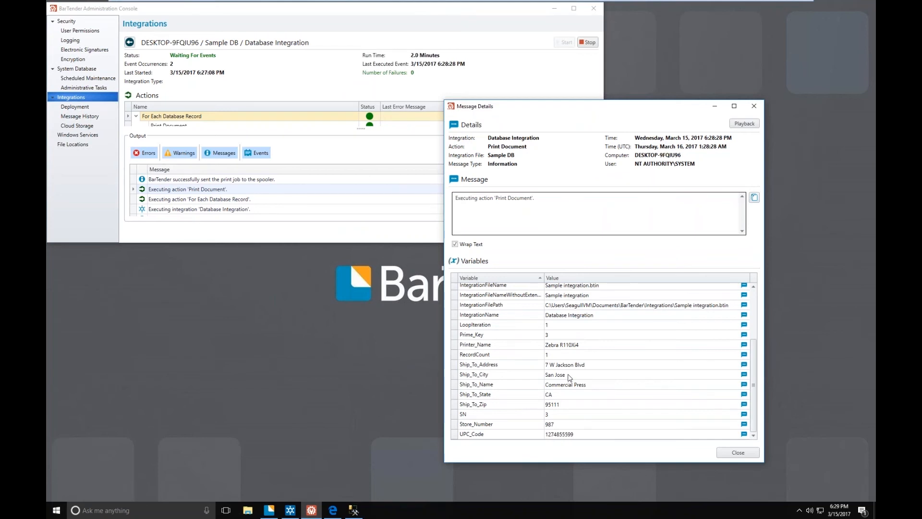
pyautogui.click(738, 452)
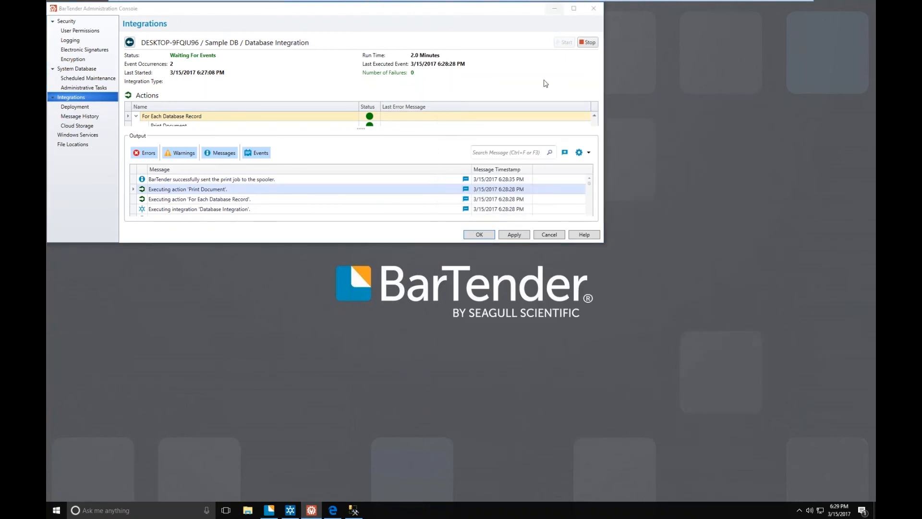
pyautogui.click(554, 9)
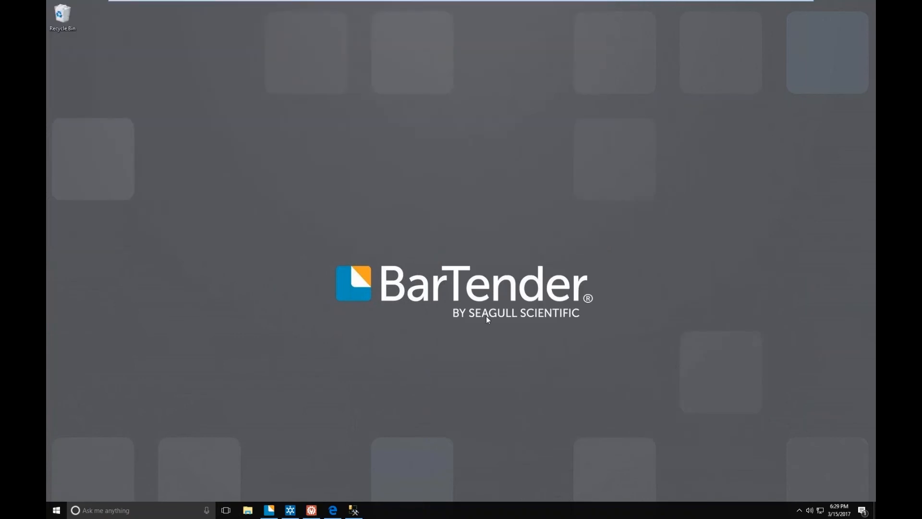
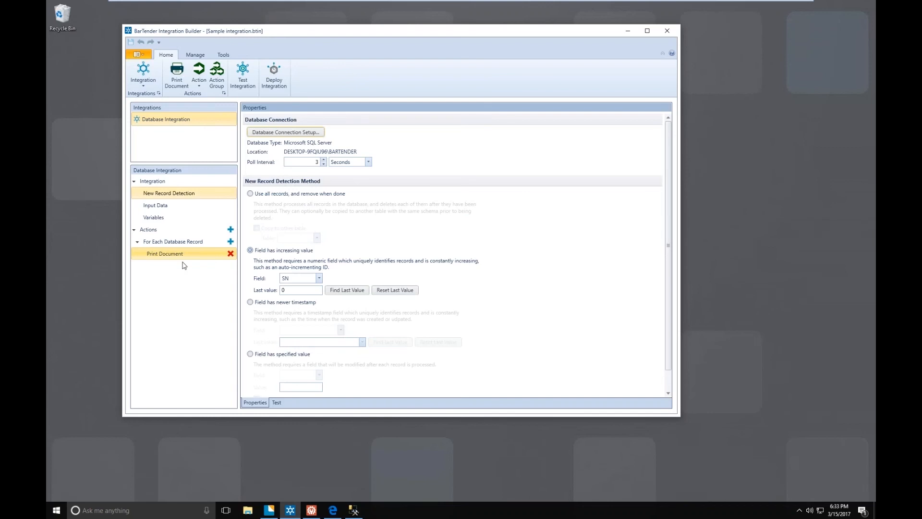
# - Review the Print Document action's document, print overrides, named data sources and verification options
pyautogui.click(184, 256)
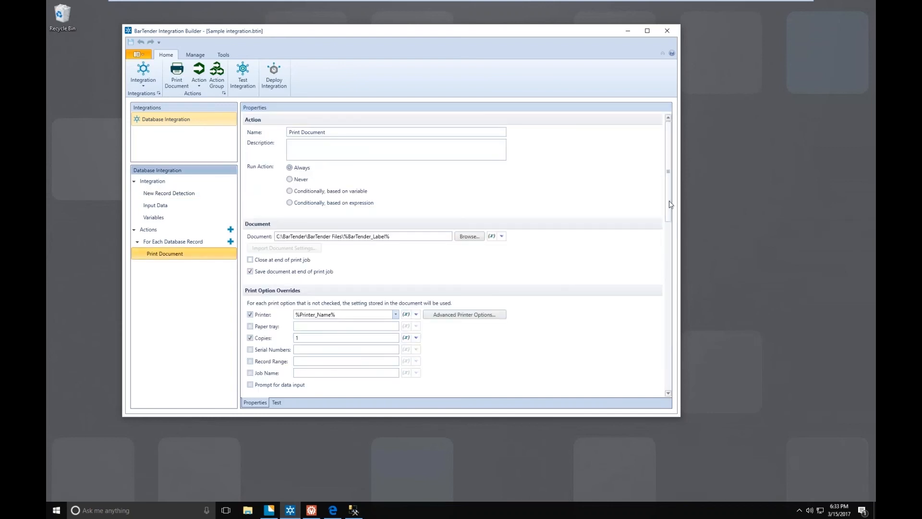
pyautogui.moveTo(671, 212); pyautogui.dragTo(673, 264)
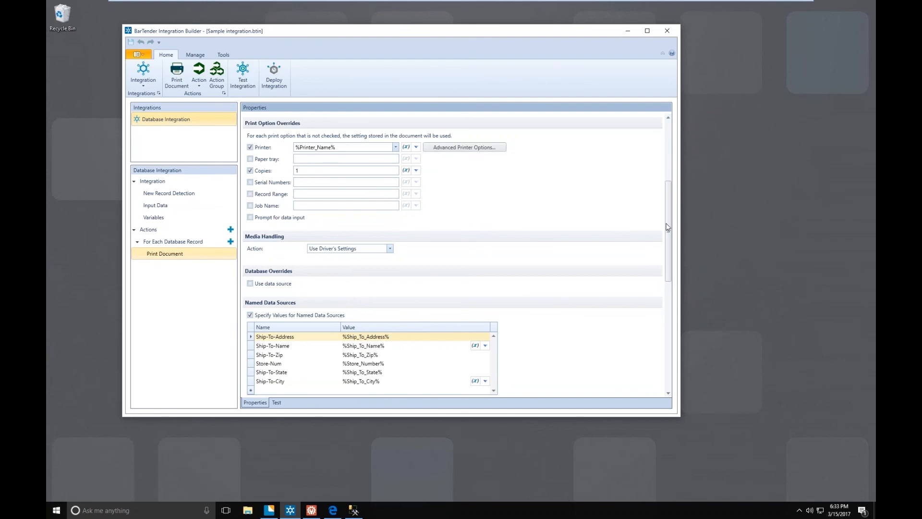
pyautogui.moveTo(668, 227); pyautogui.dragTo(671, 273)
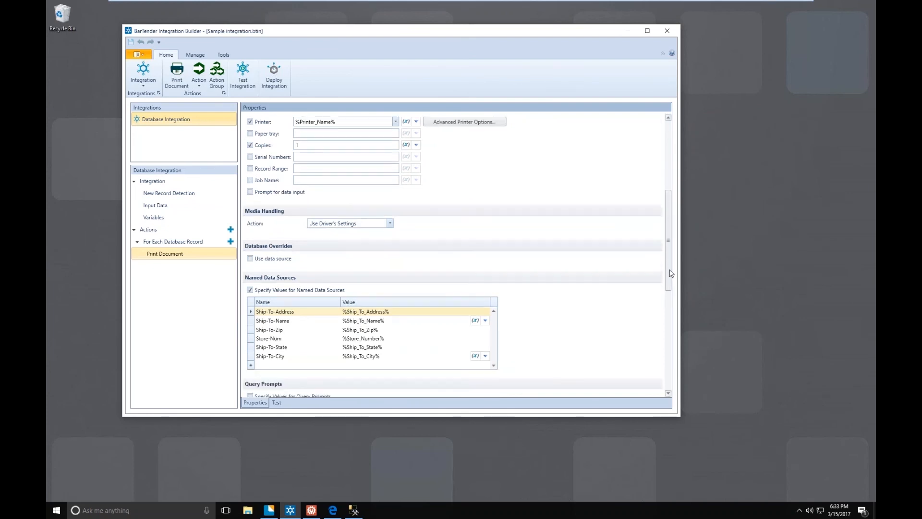
pyautogui.scroll(-5, 671, 274)
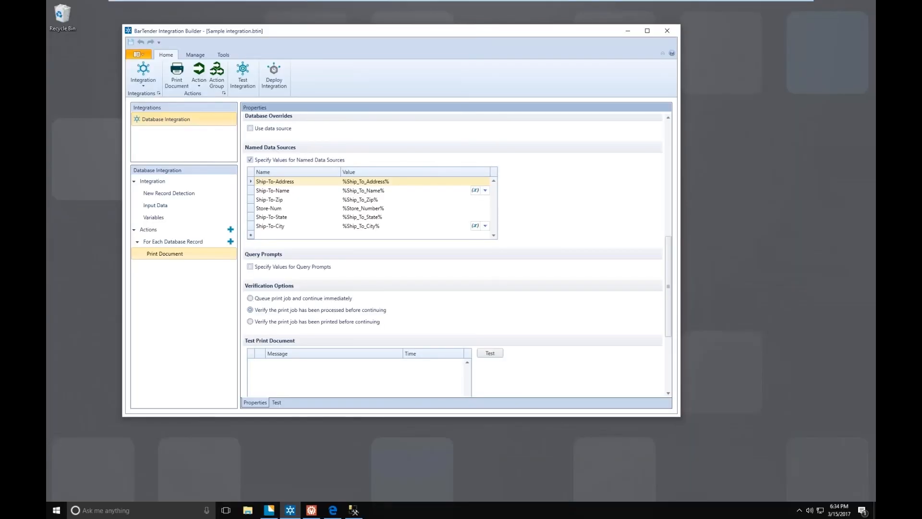
# - Switch the integration's new record detection method to "Field has specified value"
pyautogui.click(164, 182)
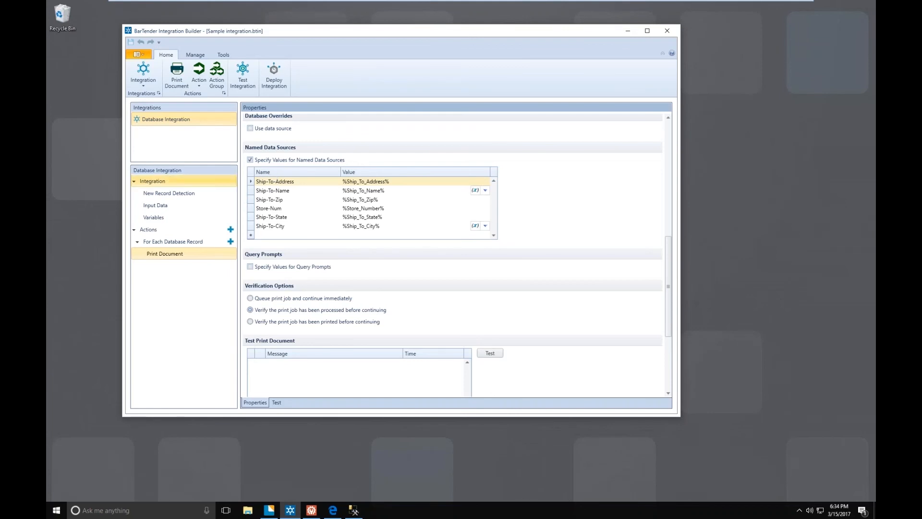
pyautogui.click(167, 194)
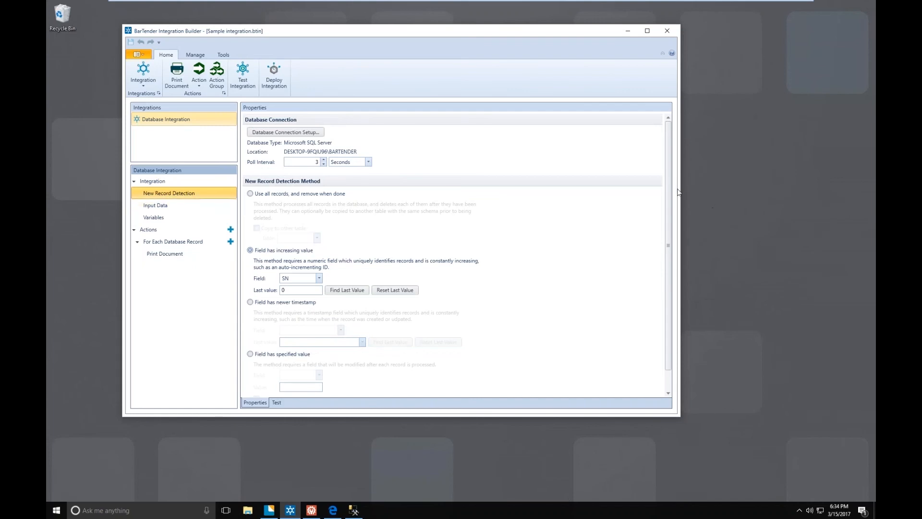
pyautogui.click(668, 246)
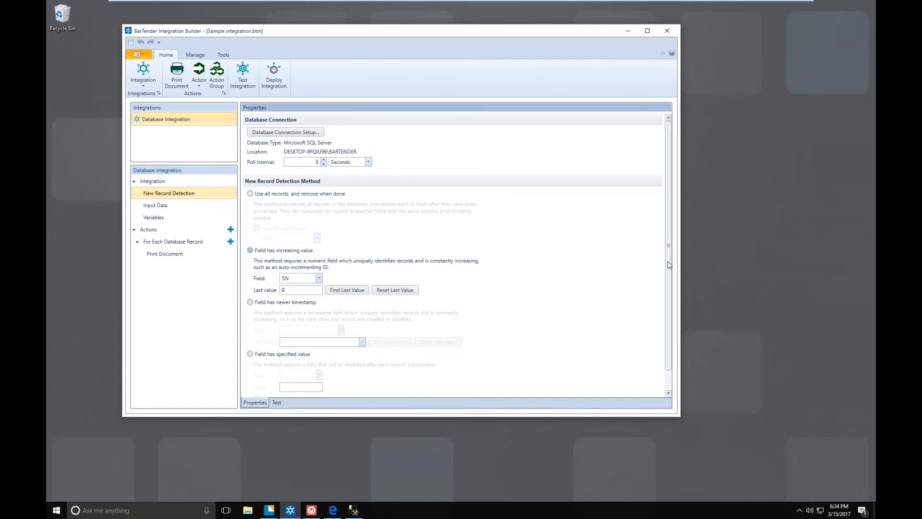
pyautogui.moveTo(668, 262); pyautogui.dragTo(665, 267)
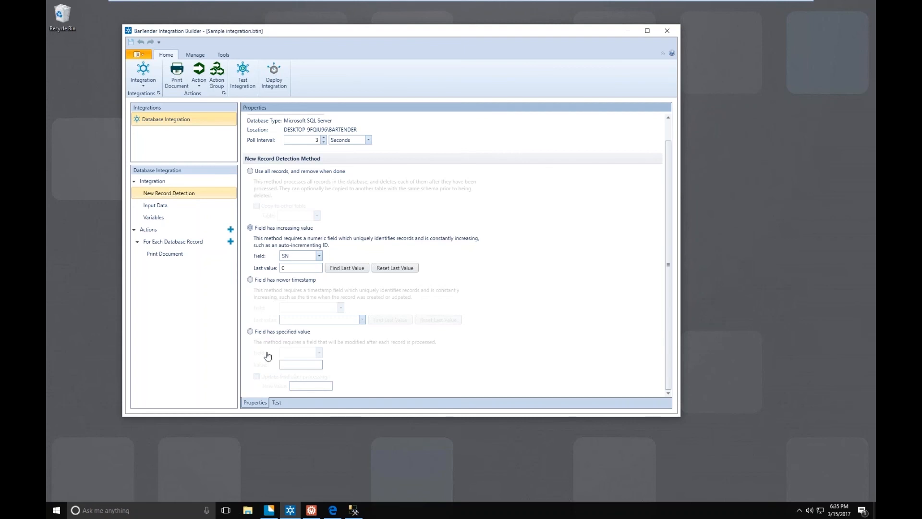
pyautogui.click(250, 332)
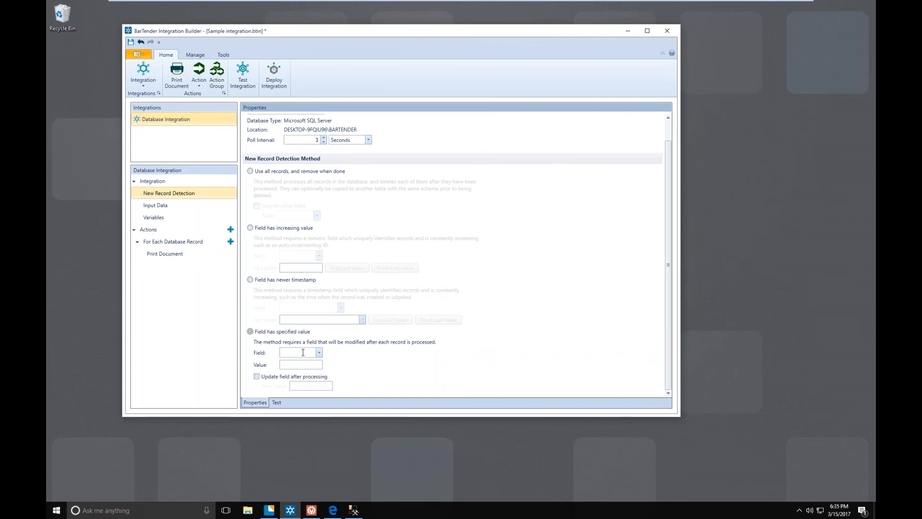
# - Browse the Output action types that can be added under Actions, cancel, and return to the New Record Detection settings
pyautogui.click(181, 233)
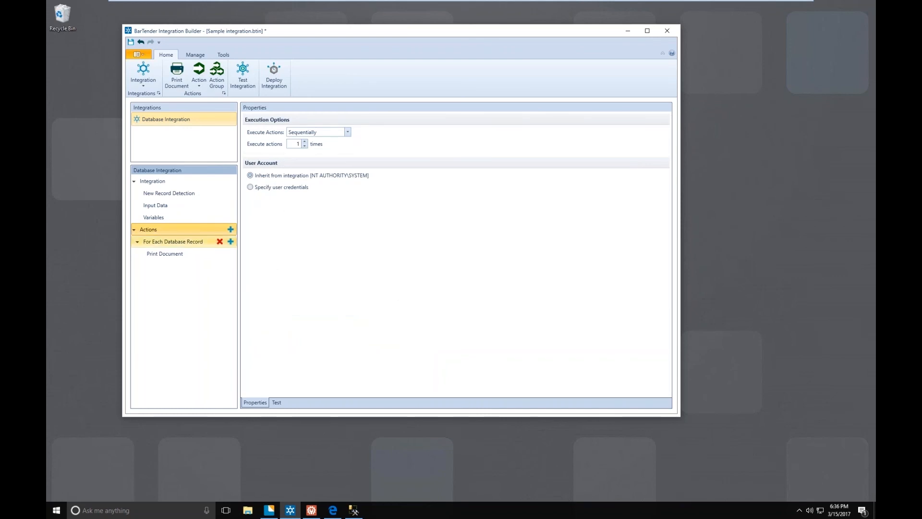
pyautogui.click(232, 228)
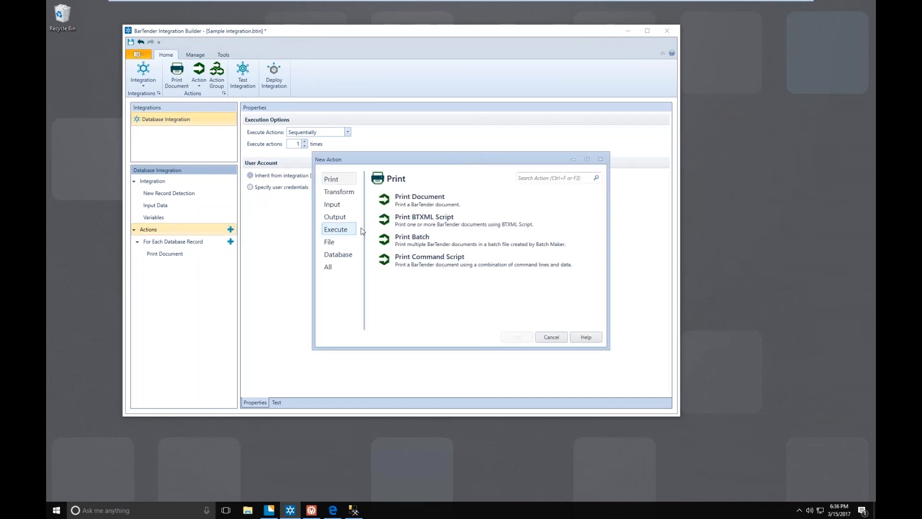
pyautogui.click(337, 217)
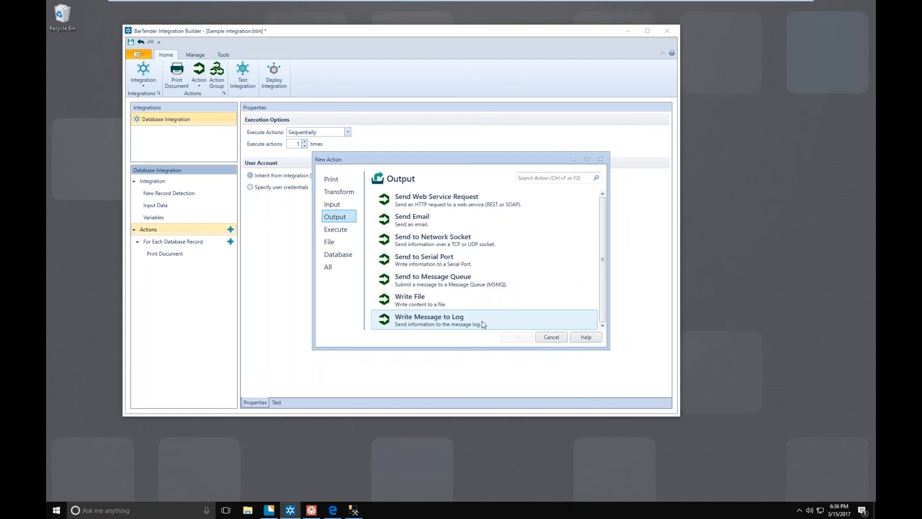
pyautogui.click(552, 337)
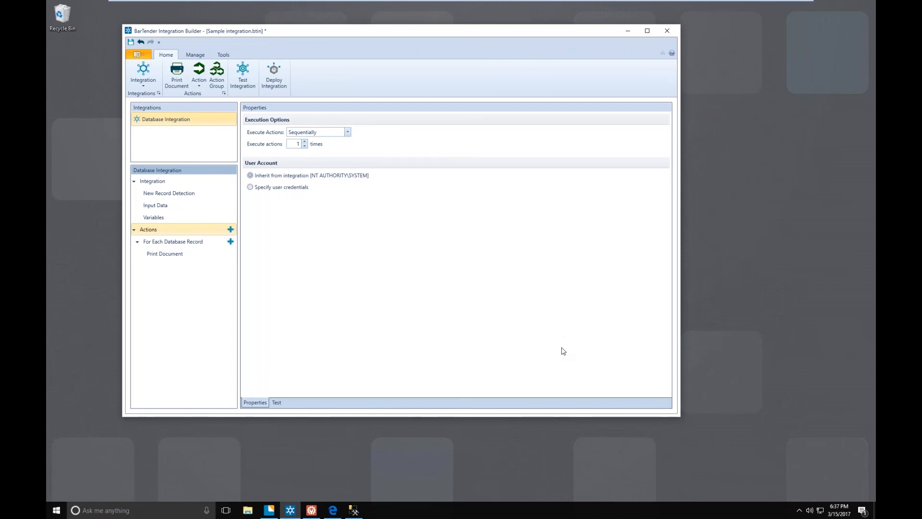
pyautogui.click(173, 193)
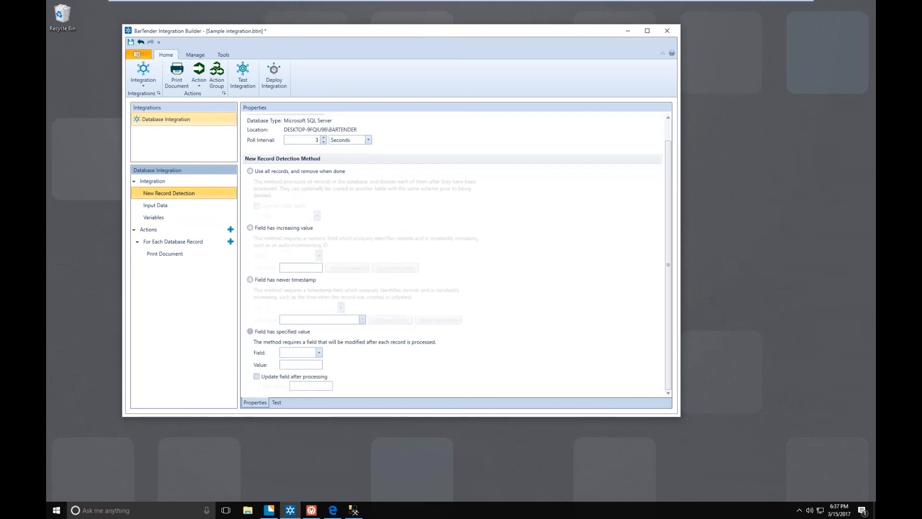
pyautogui.scroll(1, 375, 248)
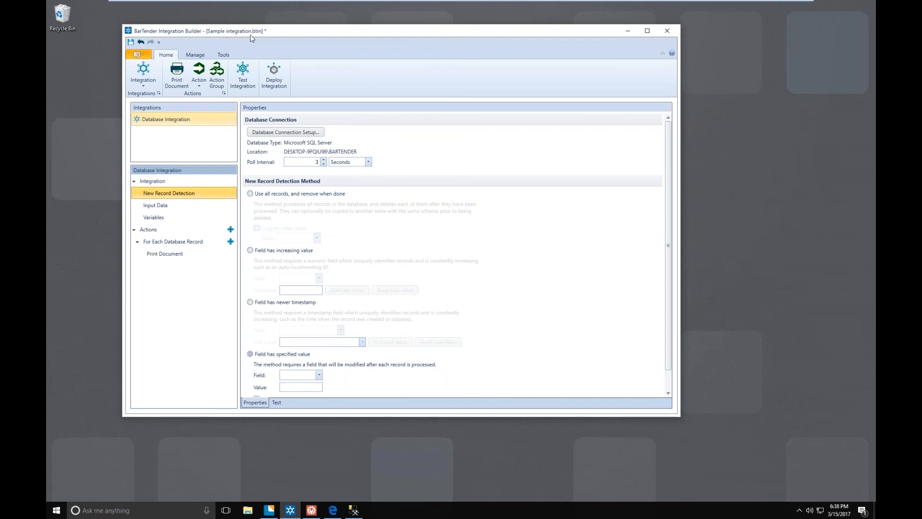
# - Save a copy of the integration to the Desktop as Sample integration.btin, and select the file there
pyautogui.click(137, 56)
pyautogui.click(143, 56)
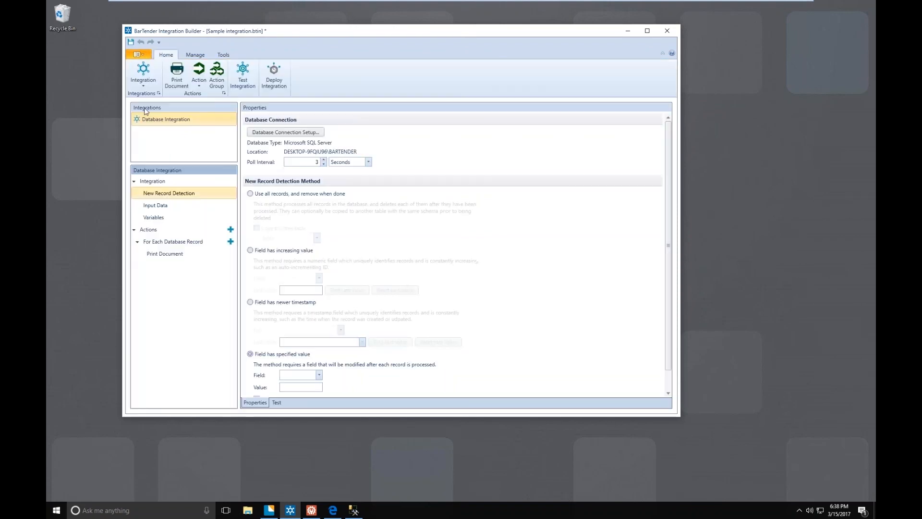
pyautogui.click(140, 55)
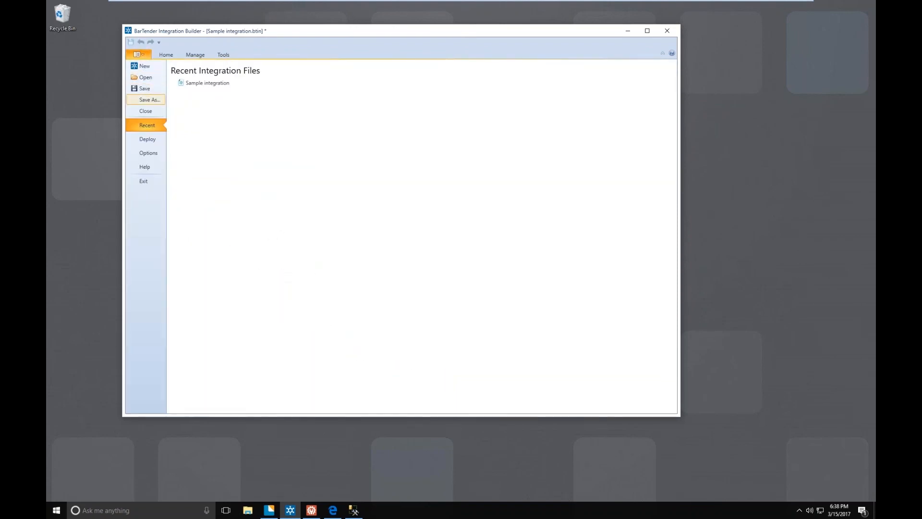
pyautogui.click(149, 100)
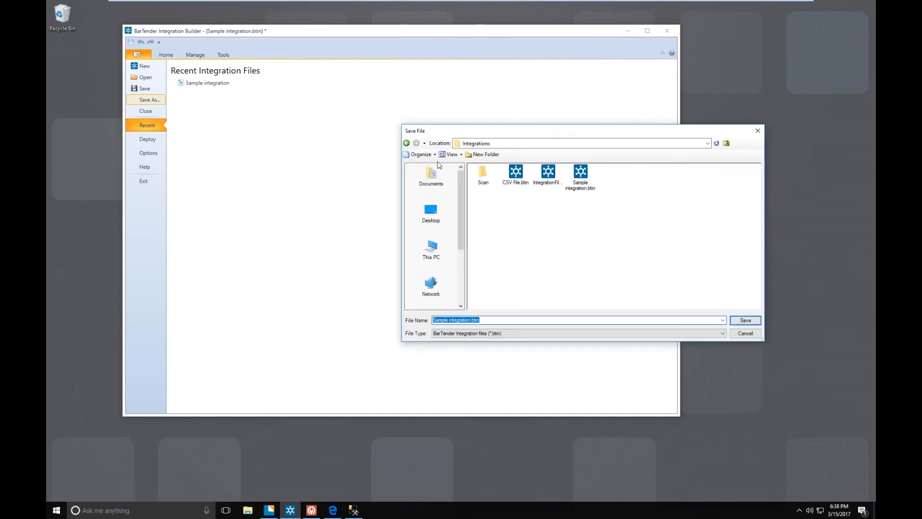
pyautogui.click(431, 214)
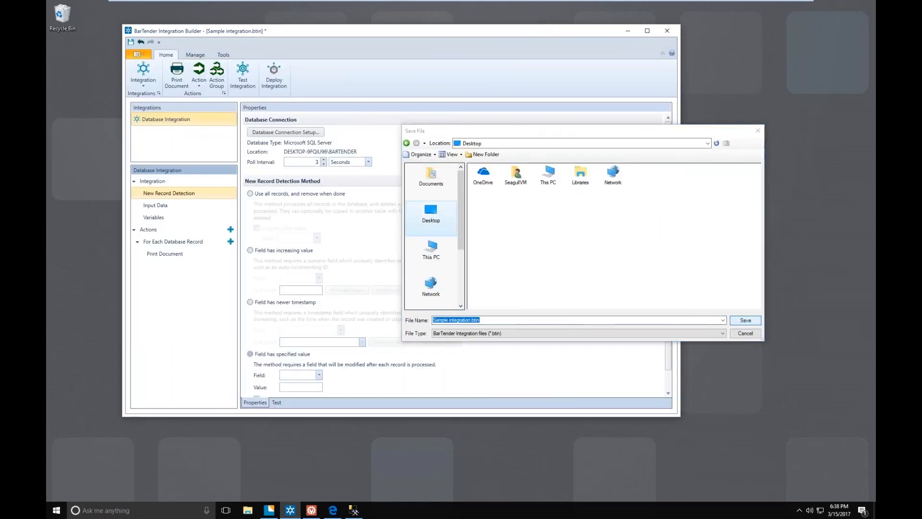
pyautogui.press('Return')
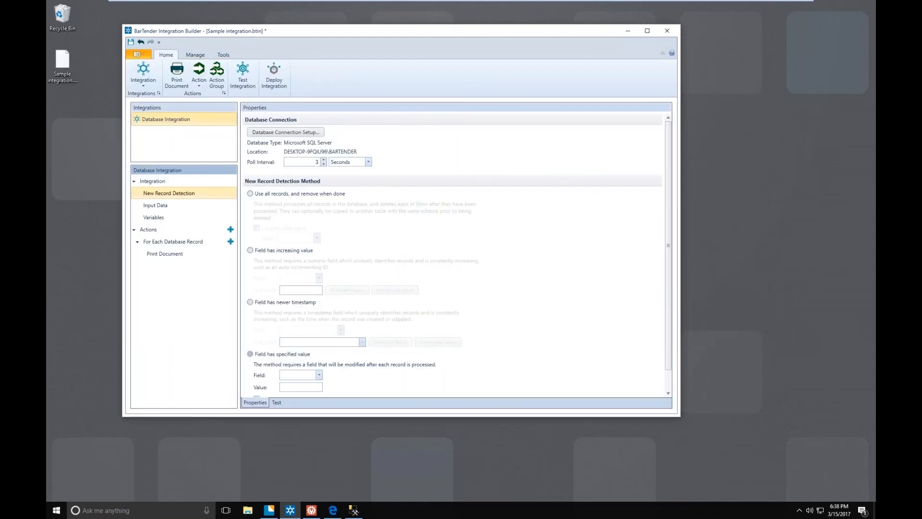
pyautogui.click(71, 62)
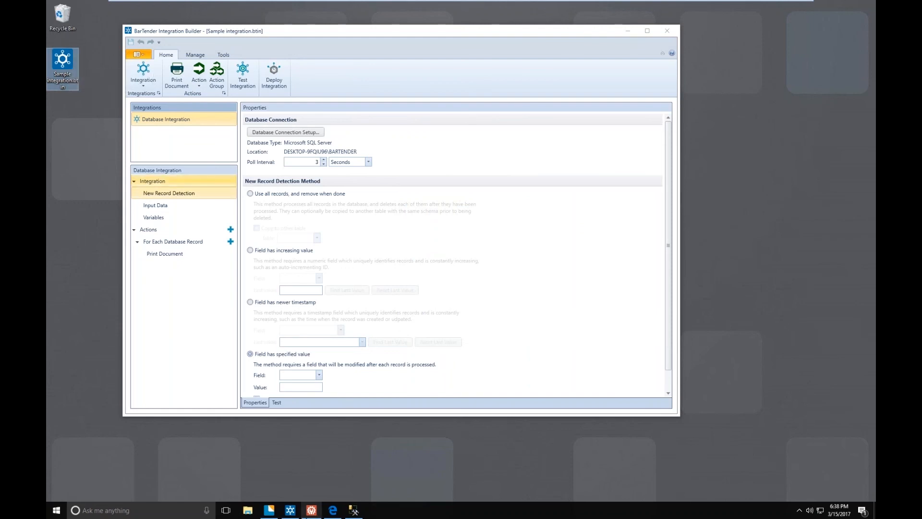
# - Switch to the Administration Console to view the Database Integration's status, and minimize it to return to Integration Builder
pyautogui.click(312, 510)
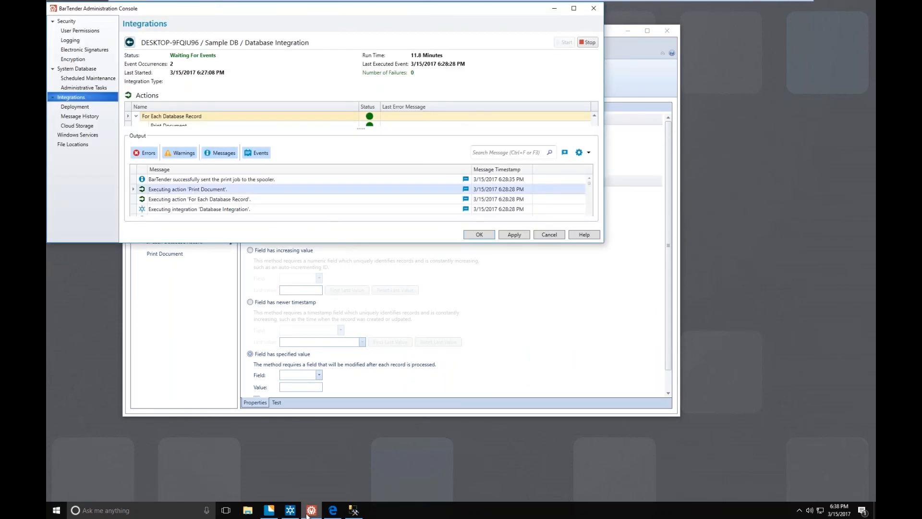
pyautogui.click(555, 8)
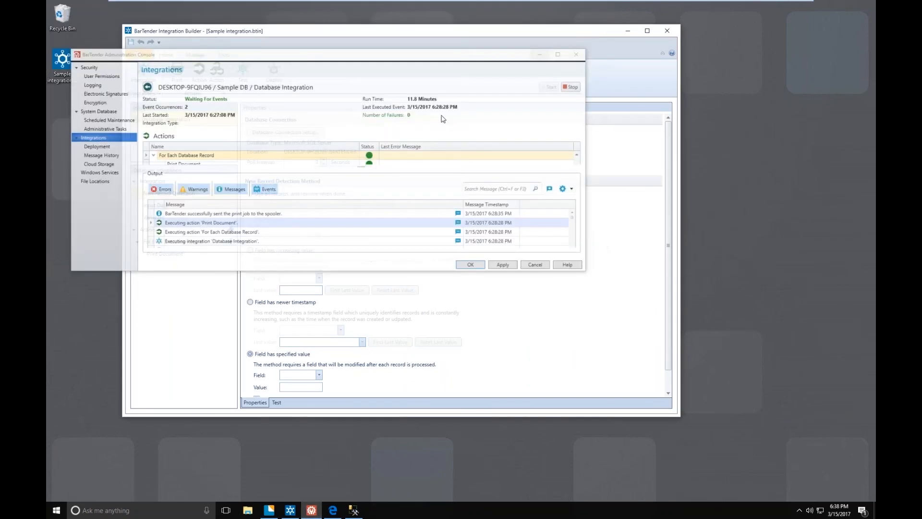
pyautogui.click(58, 65)
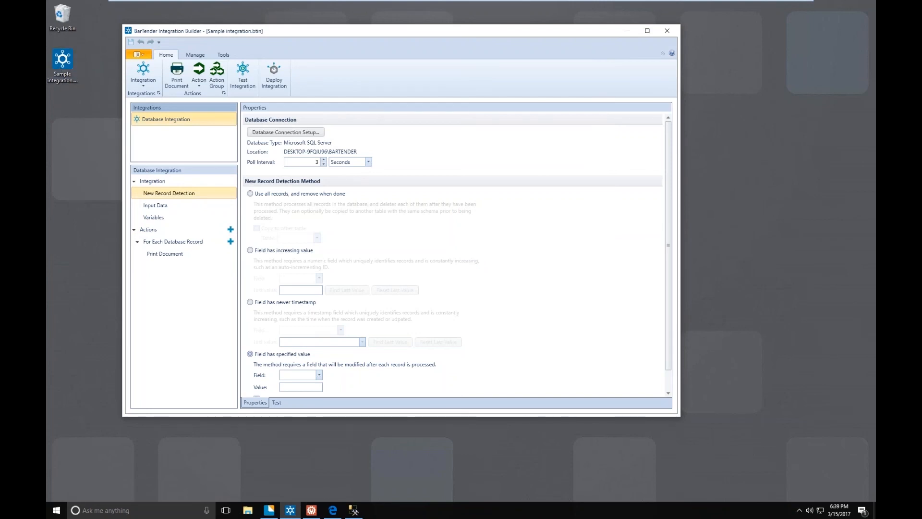
# - Open the database connection setup, review the supported database types in the wizard for adding a connection, and cancel the wizard
pyautogui.click(273, 133)
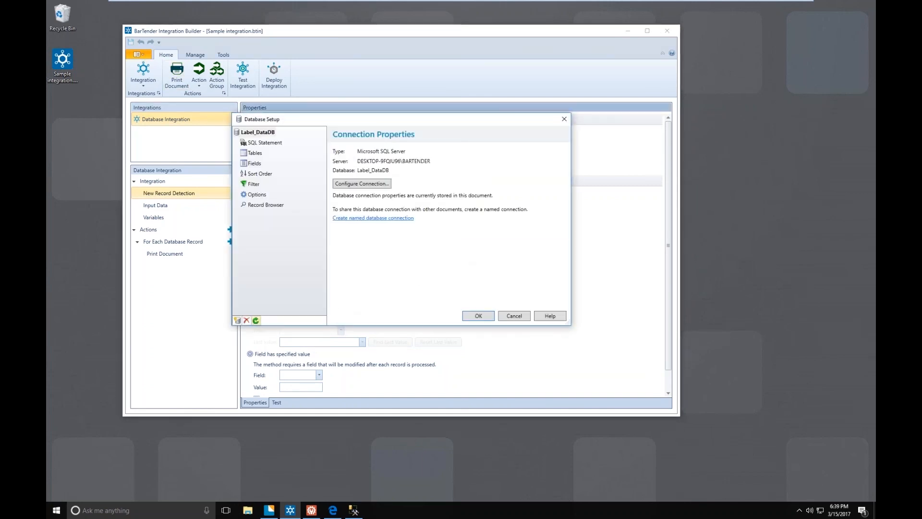
pyautogui.click(239, 321)
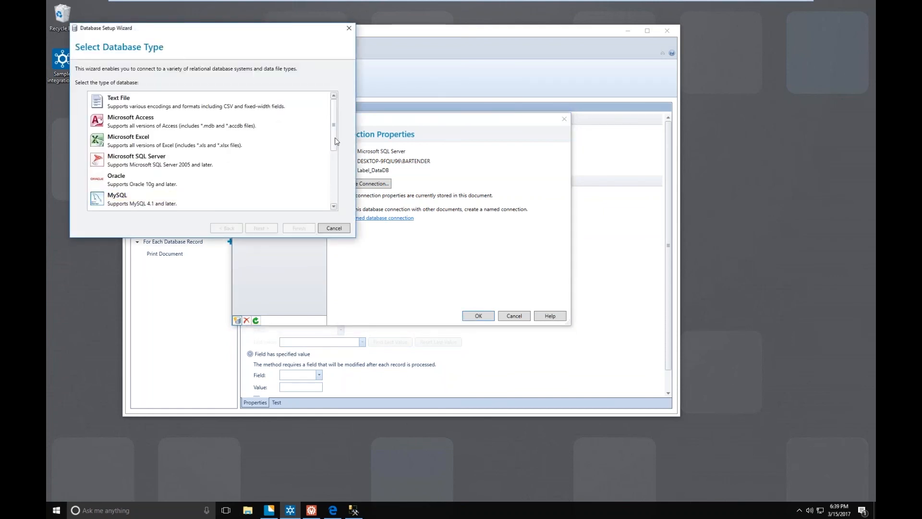
pyautogui.moveTo(335, 138); pyautogui.dragTo(334, 117)
pyautogui.moveTo(335, 133); pyautogui.dragTo(338, 201)
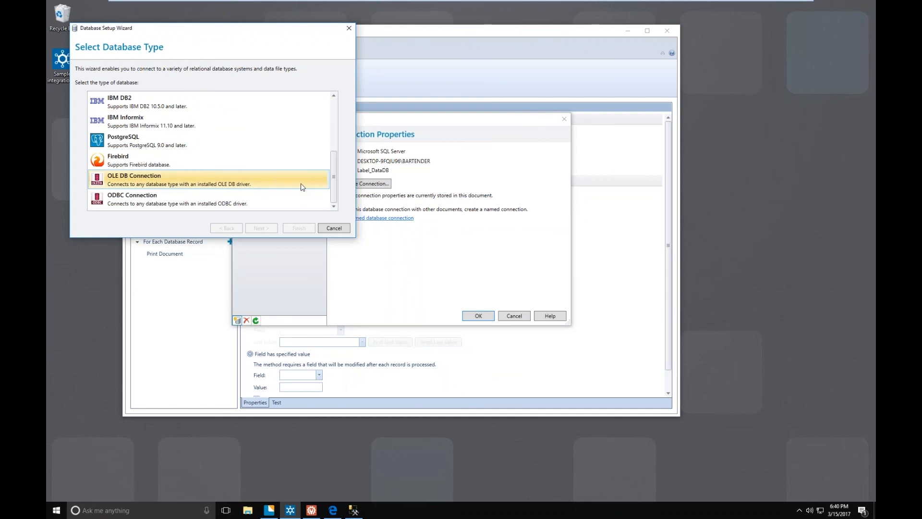
pyautogui.click(340, 228)
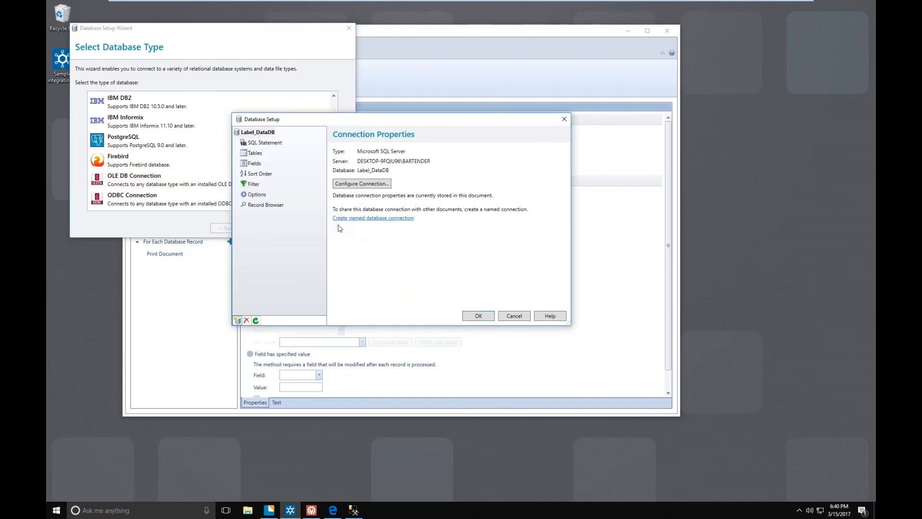